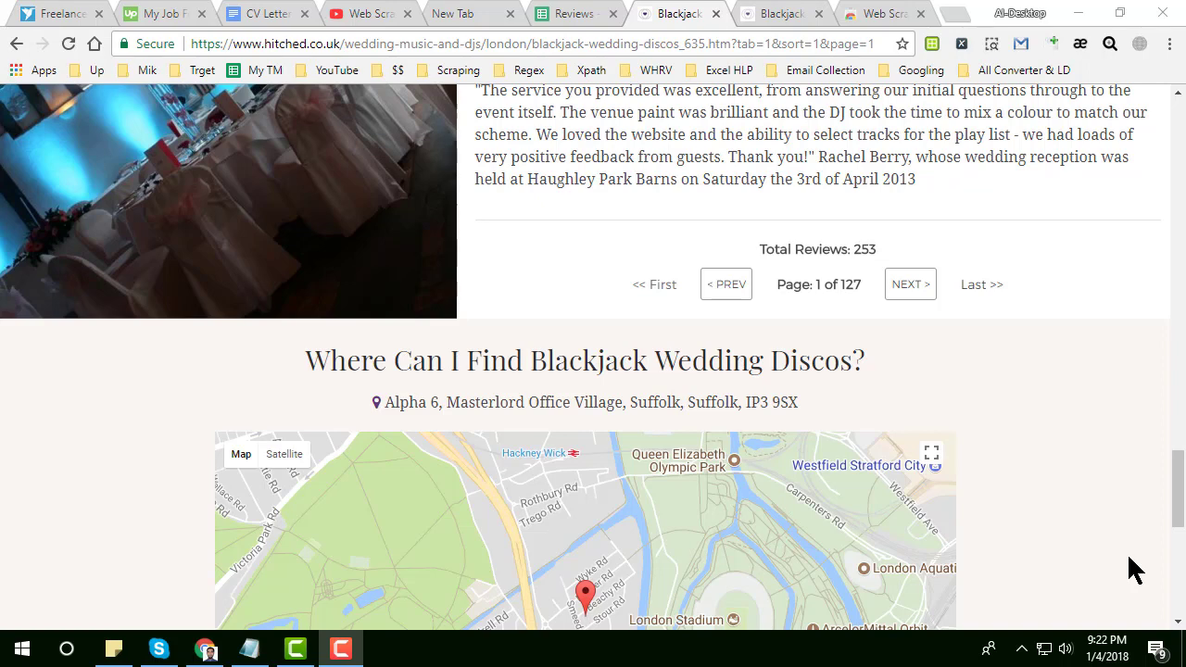
View the Web Scraper extension's page in the Chrome Web Store, highlighting its title.
left_click(294, 44)
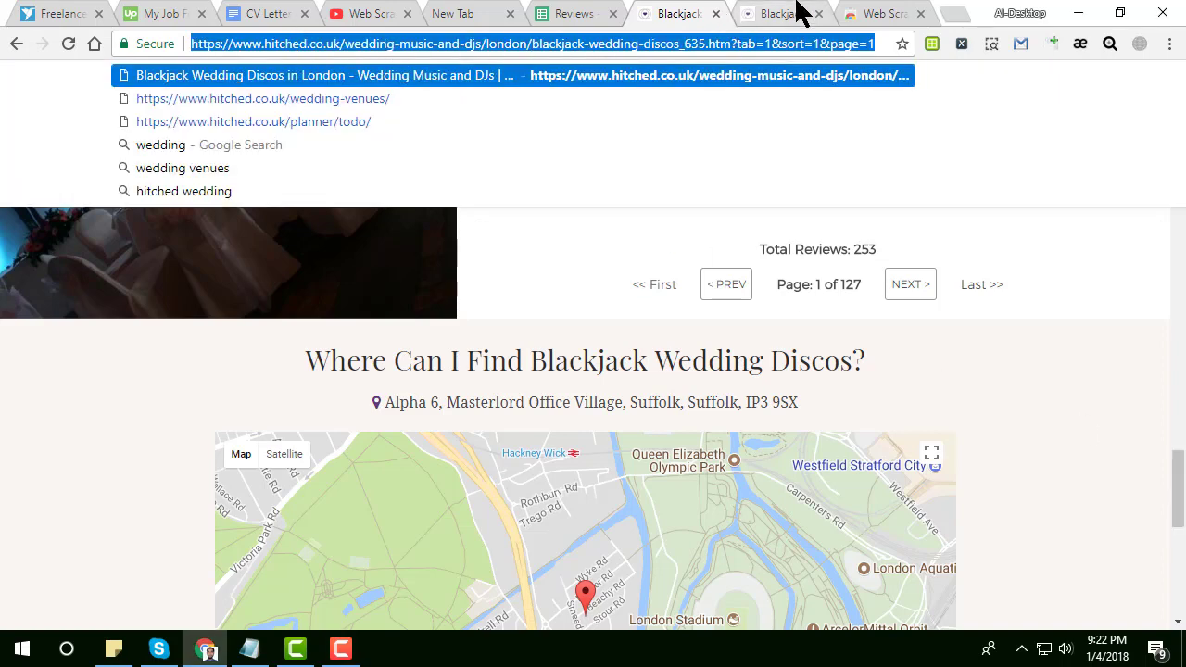
left_click(883, 15)
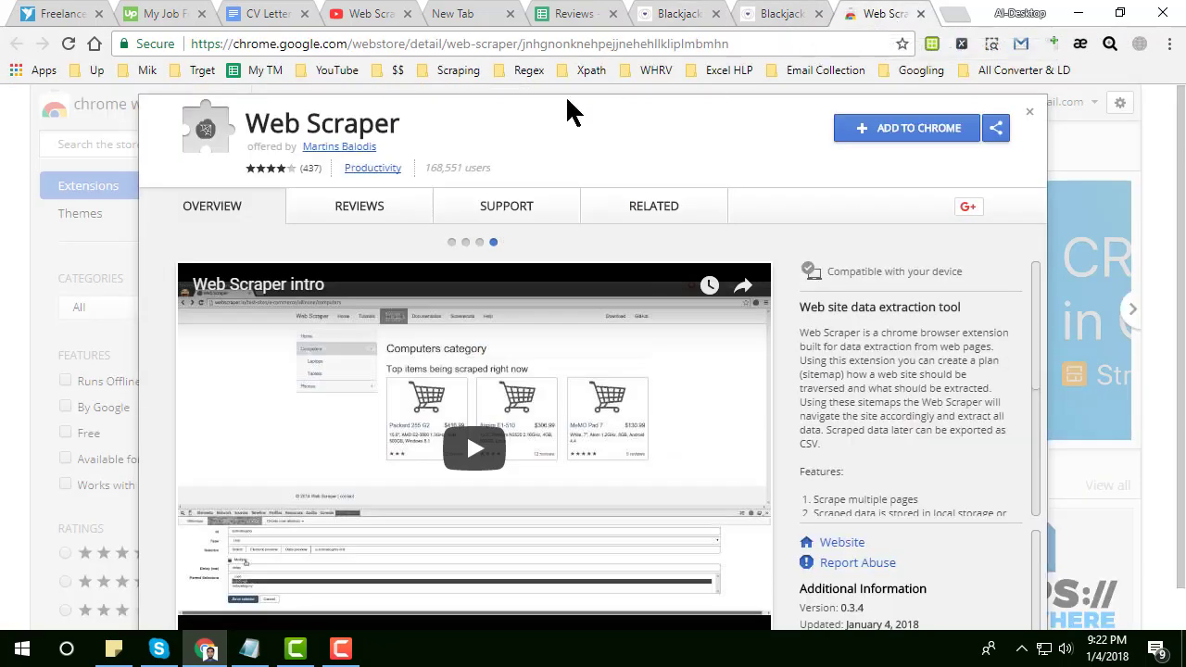
left_click_drag(246, 123, 454, 127)
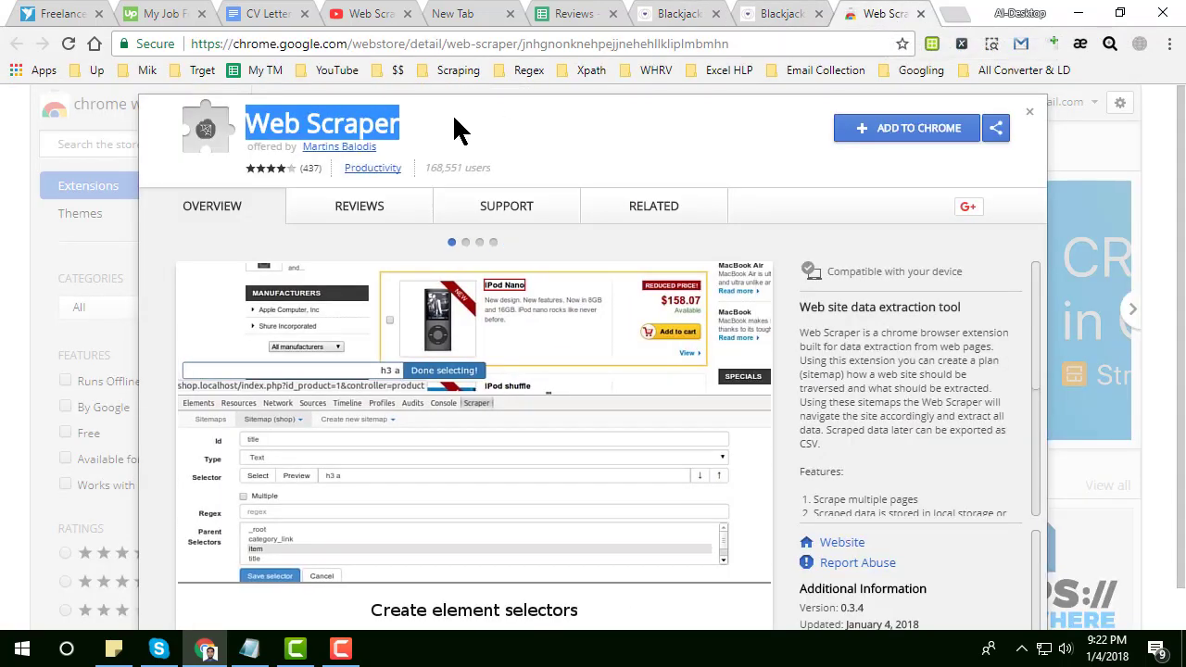
Examine the two review entries in the Reviews section of the Blackjack Wedding Discos page on hitched.co.uk.
left_click(684, 14)
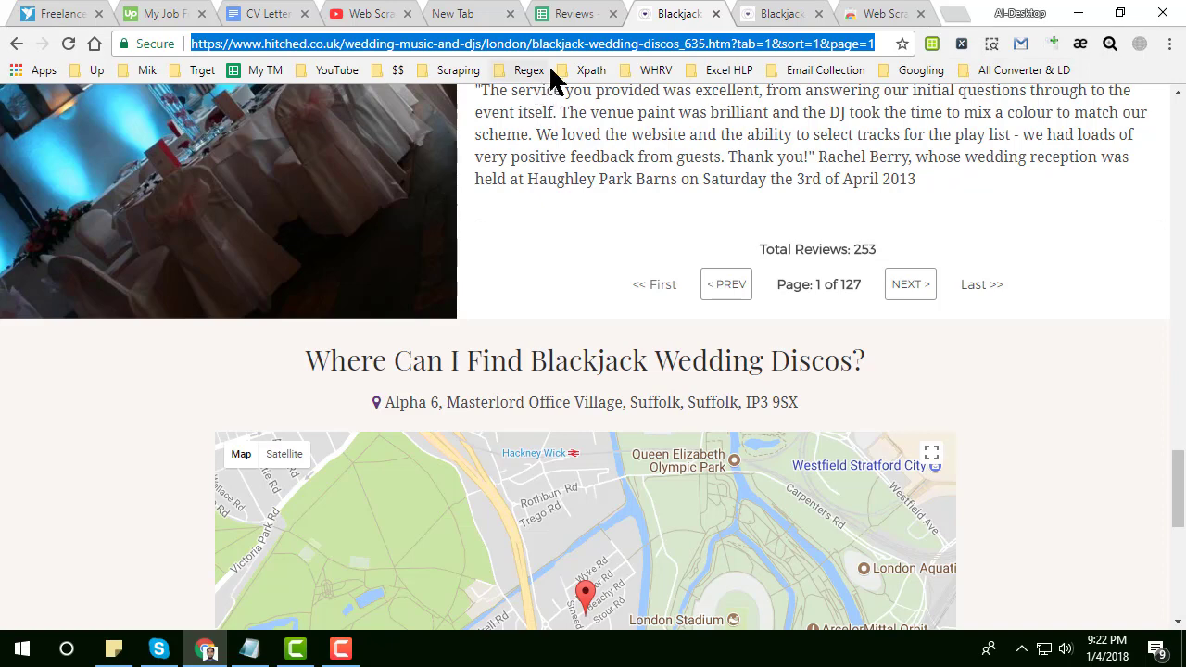
scroll(597, 191, "up", 5)
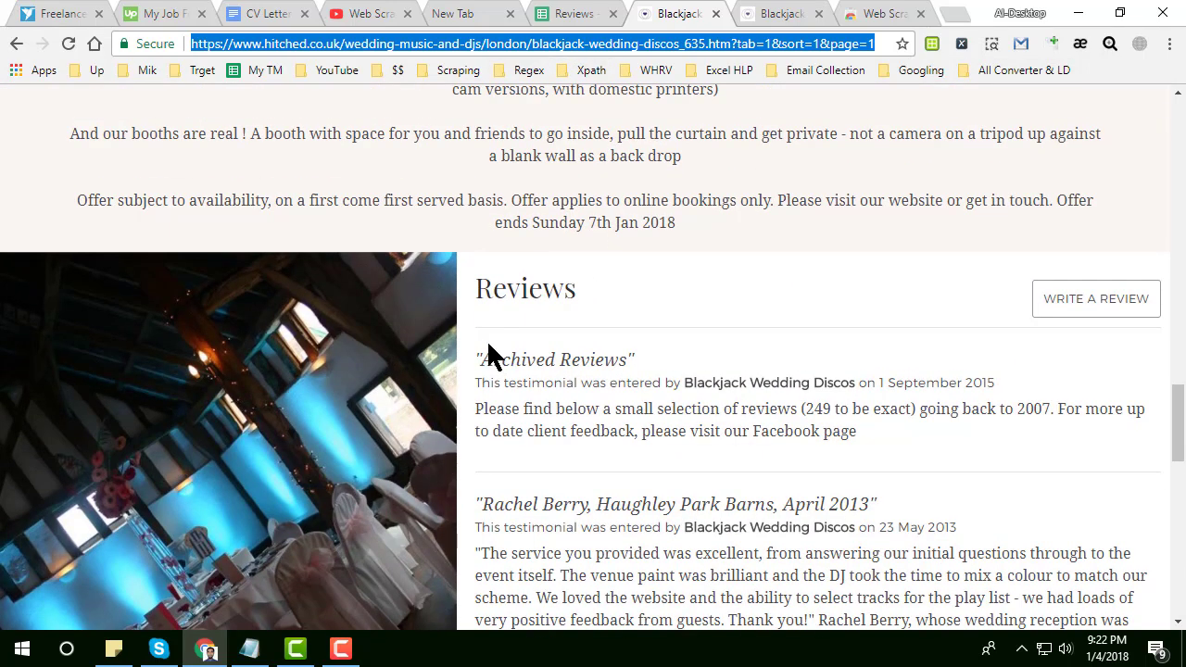
left_click_drag(491, 360, 688, 431)
scroll(688, 432, "down", 2)
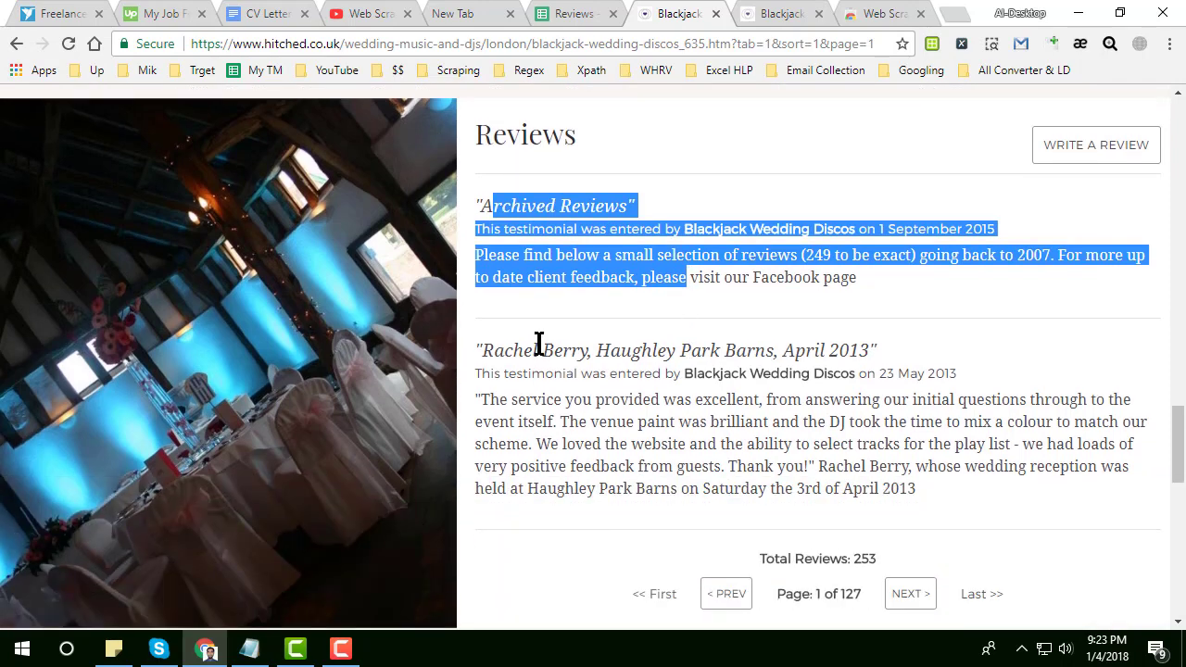
left_click_drag(535, 377, 627, 472)
left_click(674, 469)
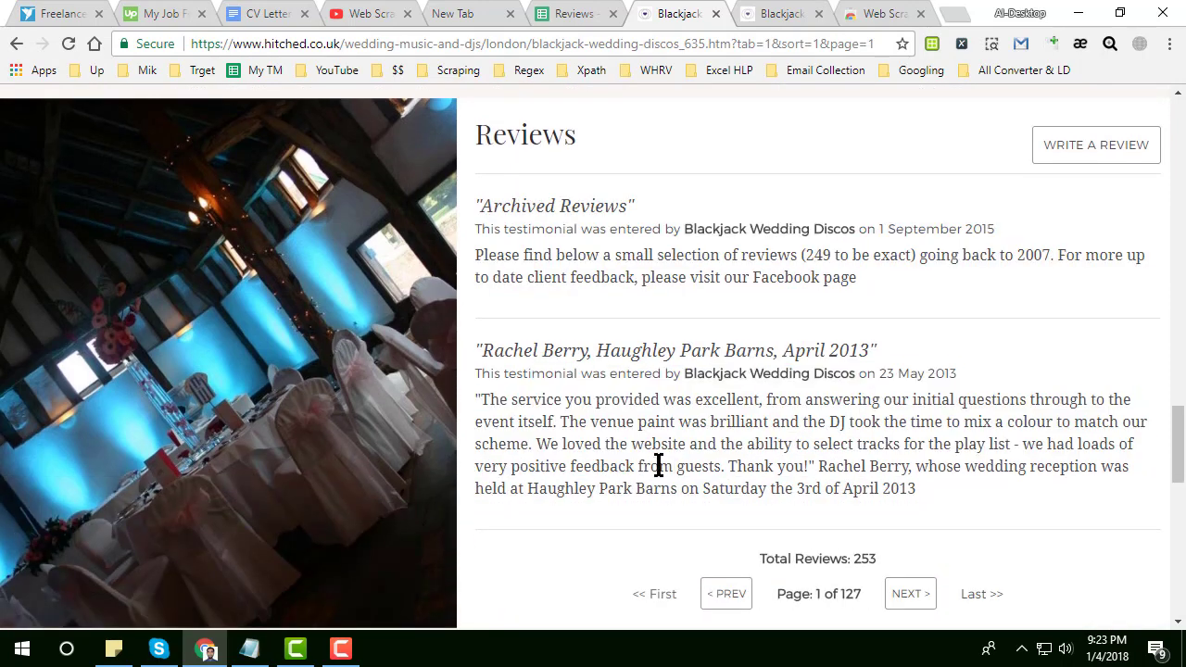
Check the Web Scraper store page against the inspected review list markup on the second Blackjack page.
left_click(880, 14)
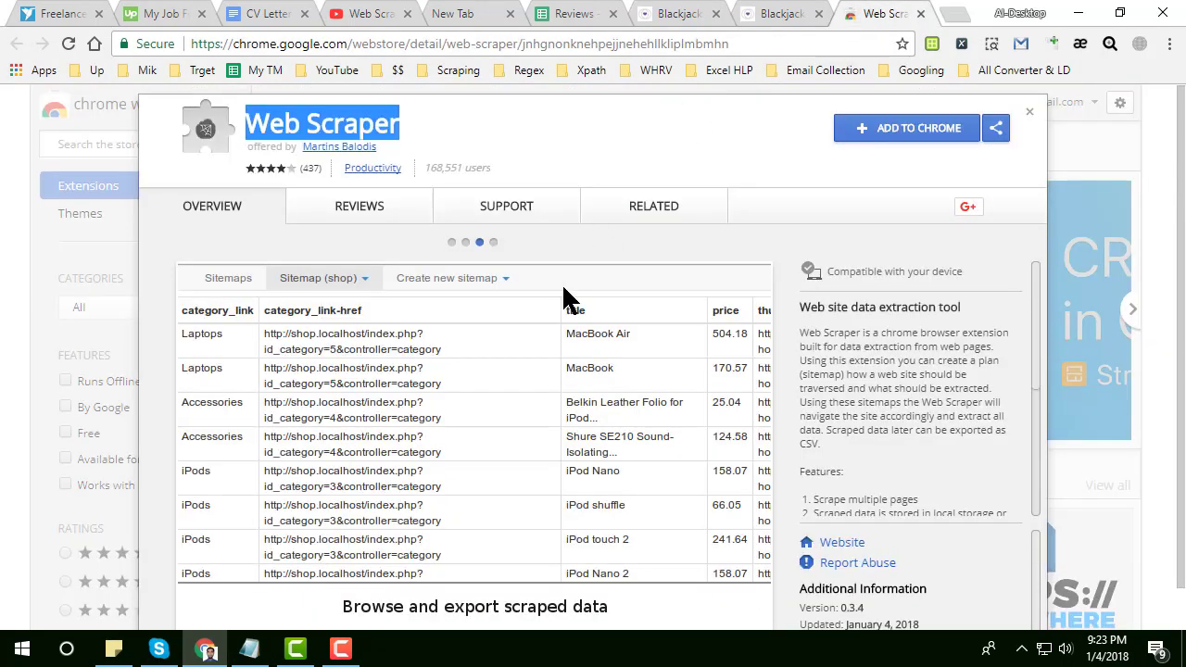
left_click(767, 13)
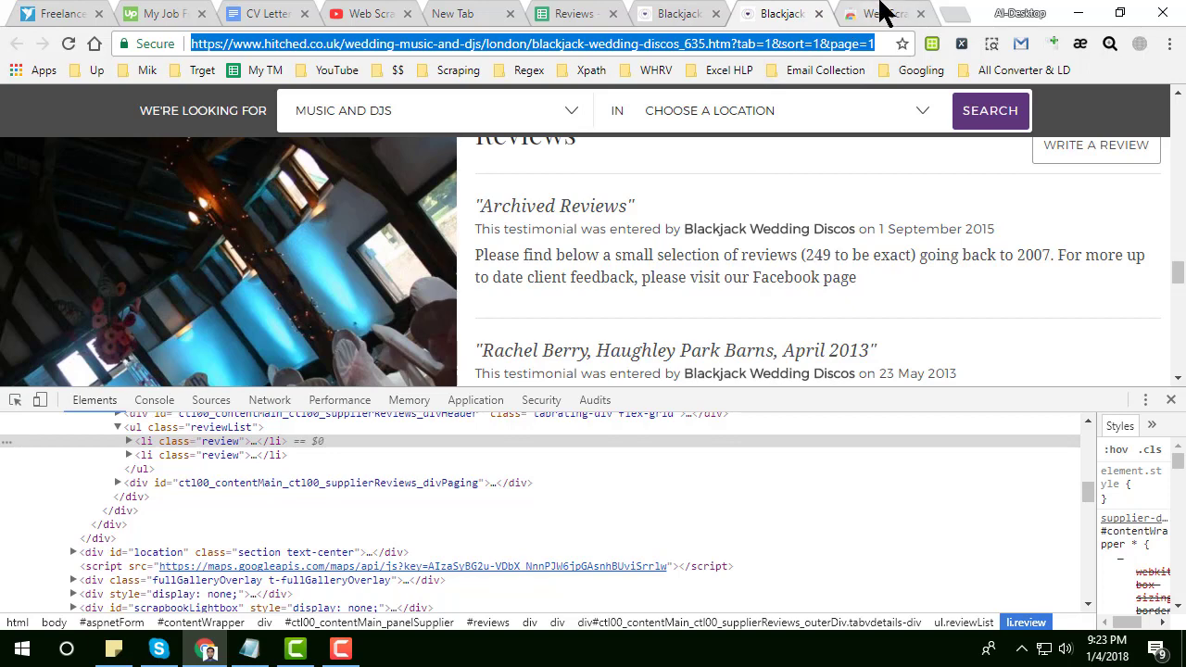
left_click(881, 13)
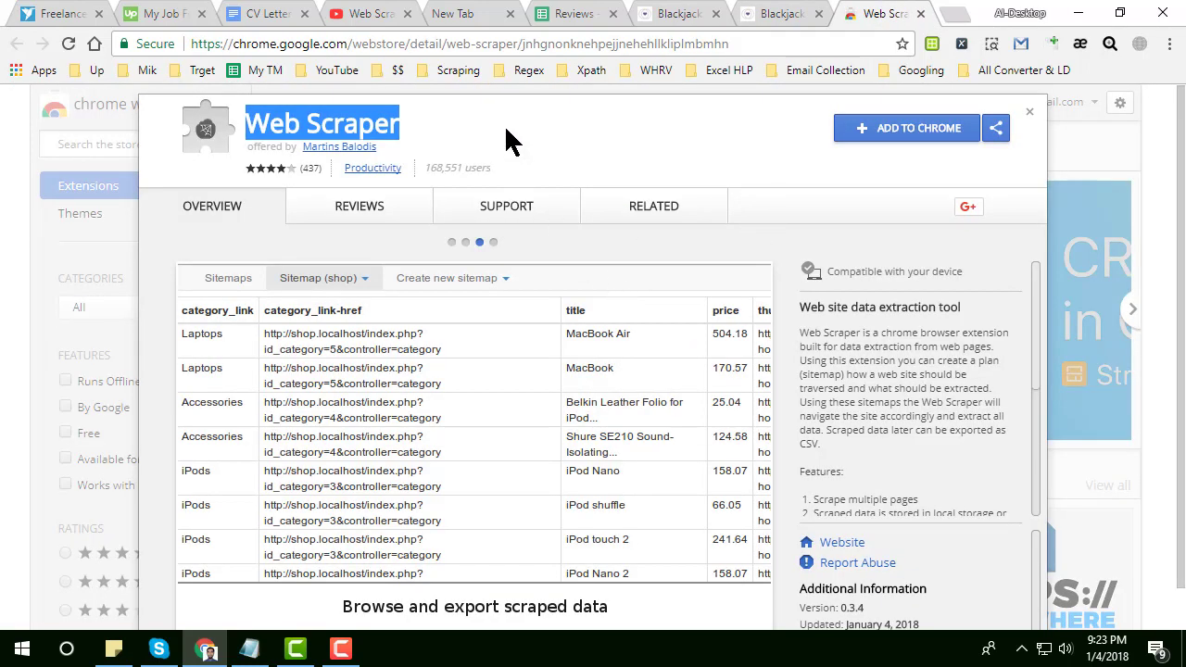
View the Web Scraping Service channel's videos on YouTube, and return to the Blackjack Wedding Discos reviews.
left_click(694, 13)
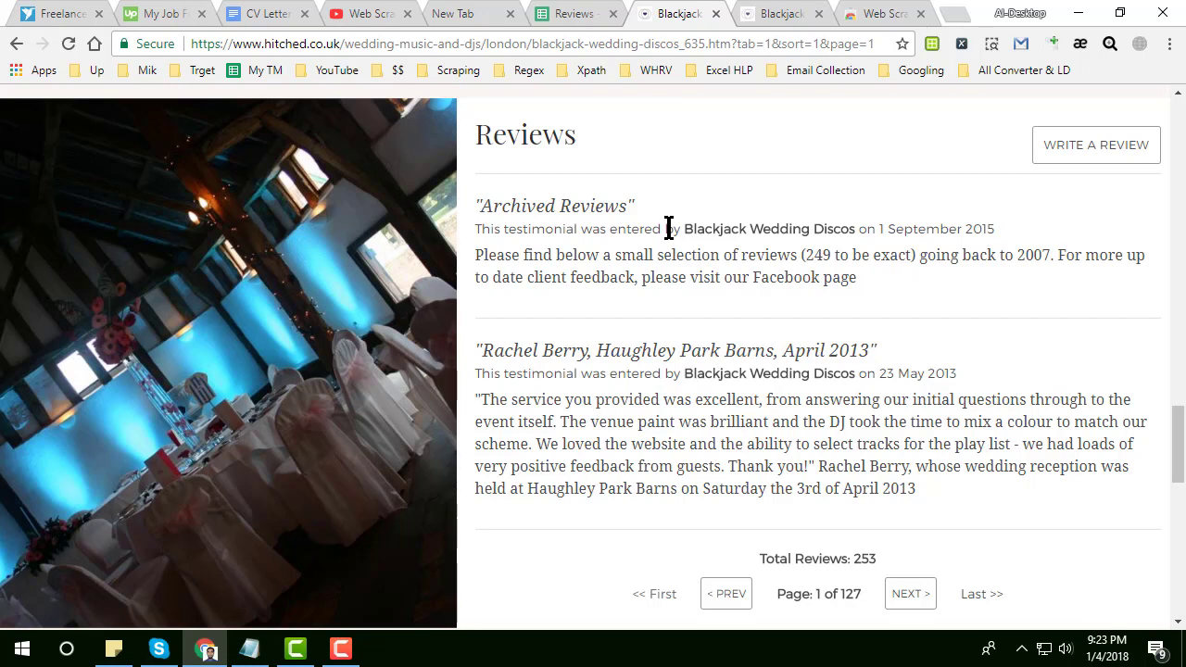
left_click(370, 13)
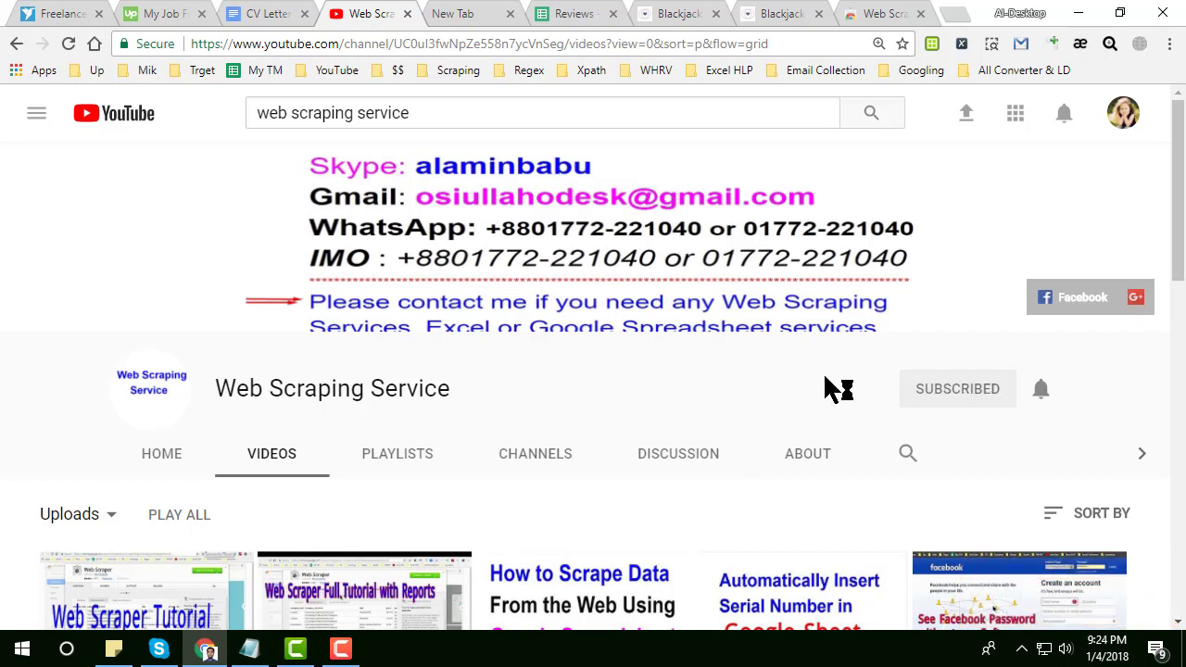
left_click(693, 16)
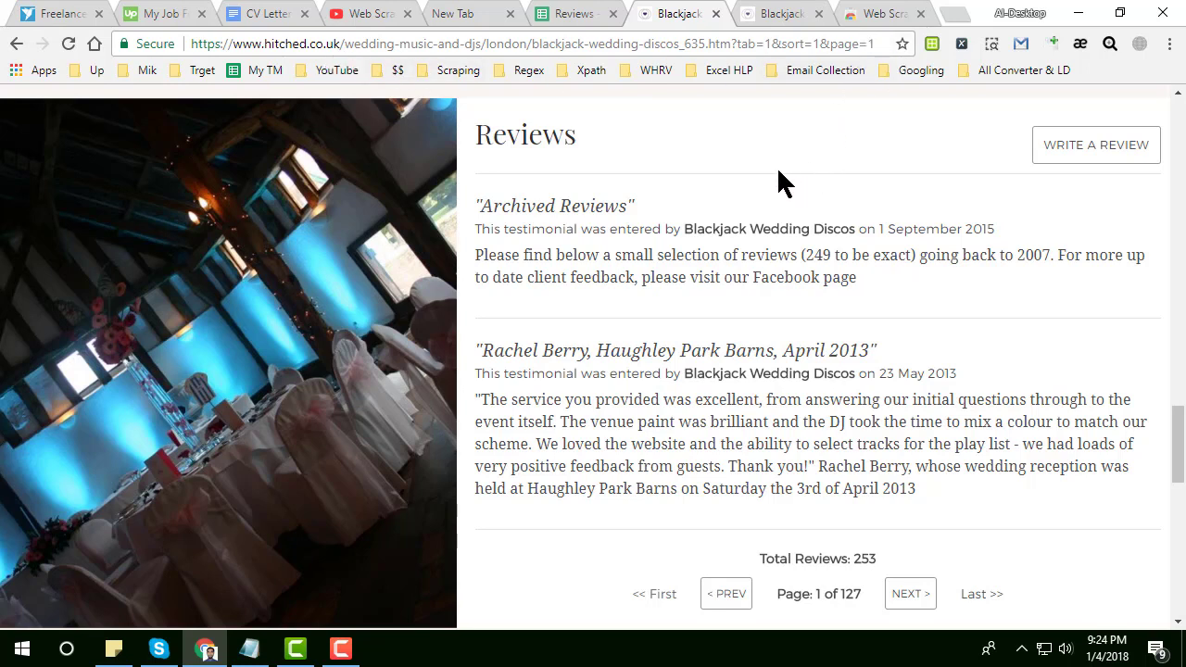
Examine the Archived Reviews entry, the page's supplier details and the pagination below the reviews.
left_click_drag(472, 202, 864, 299)
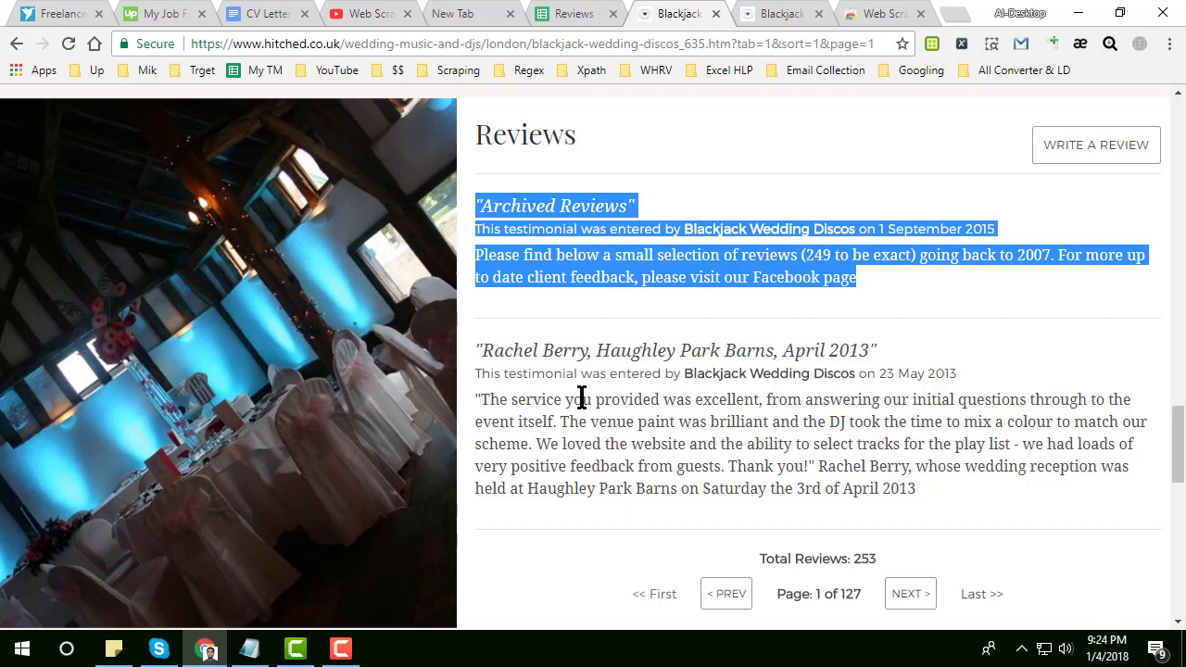
left_click(646, 397)
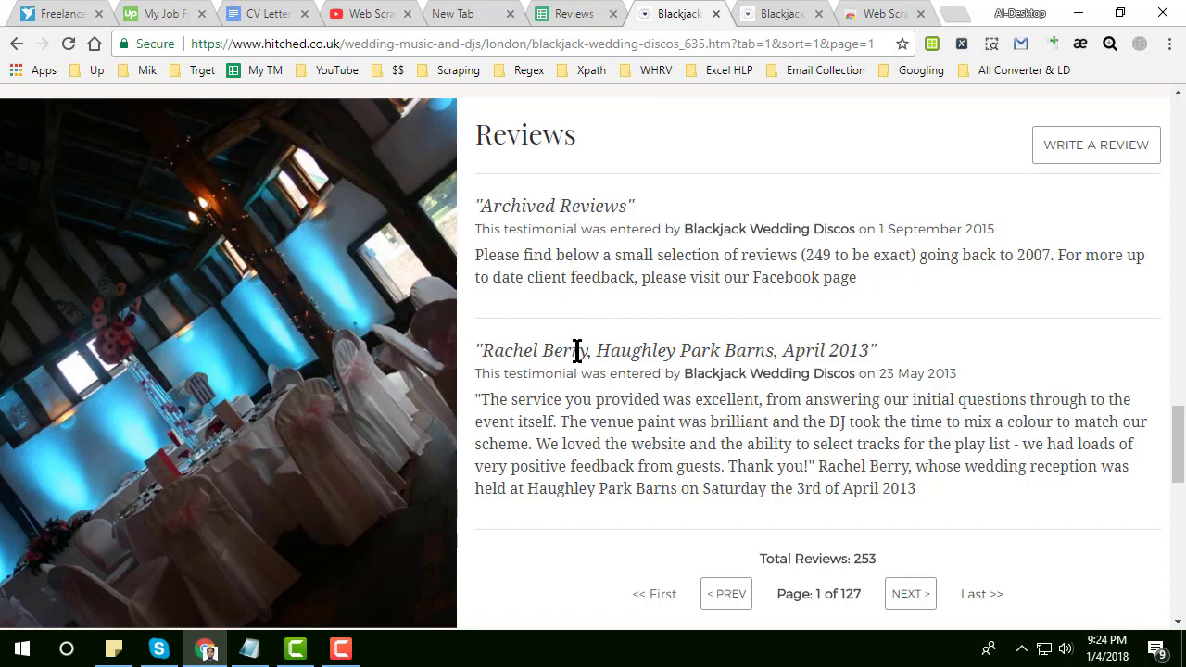
scroll(609, 355, "down", 2)
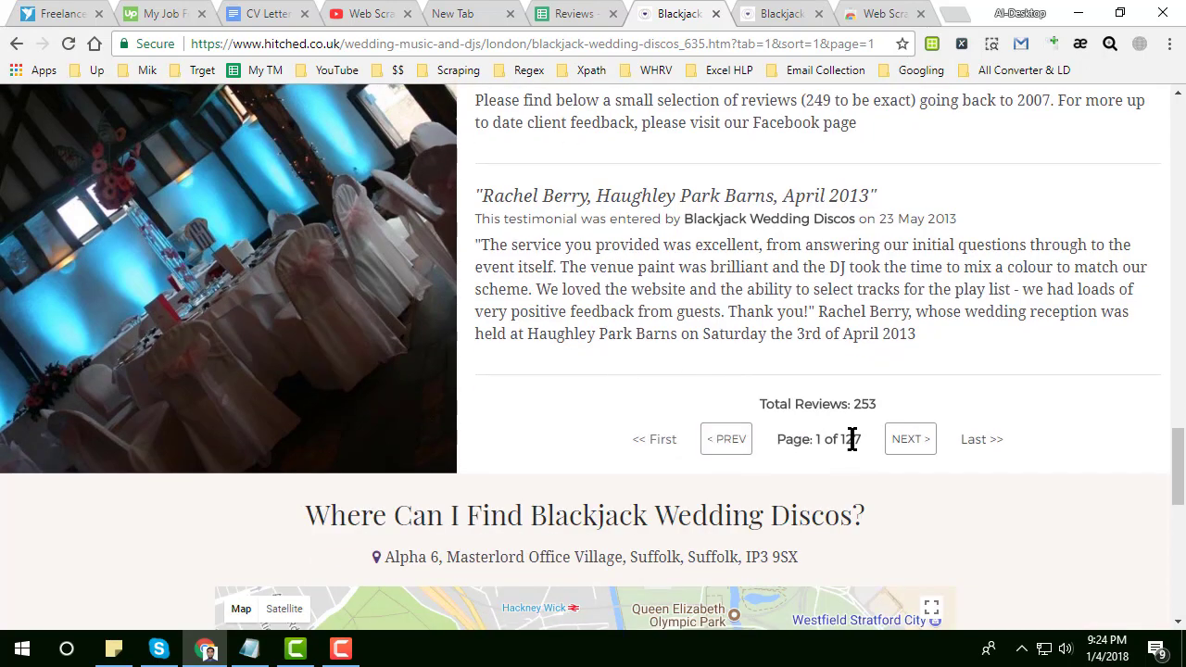
scroll(843, 445, "up", 10)
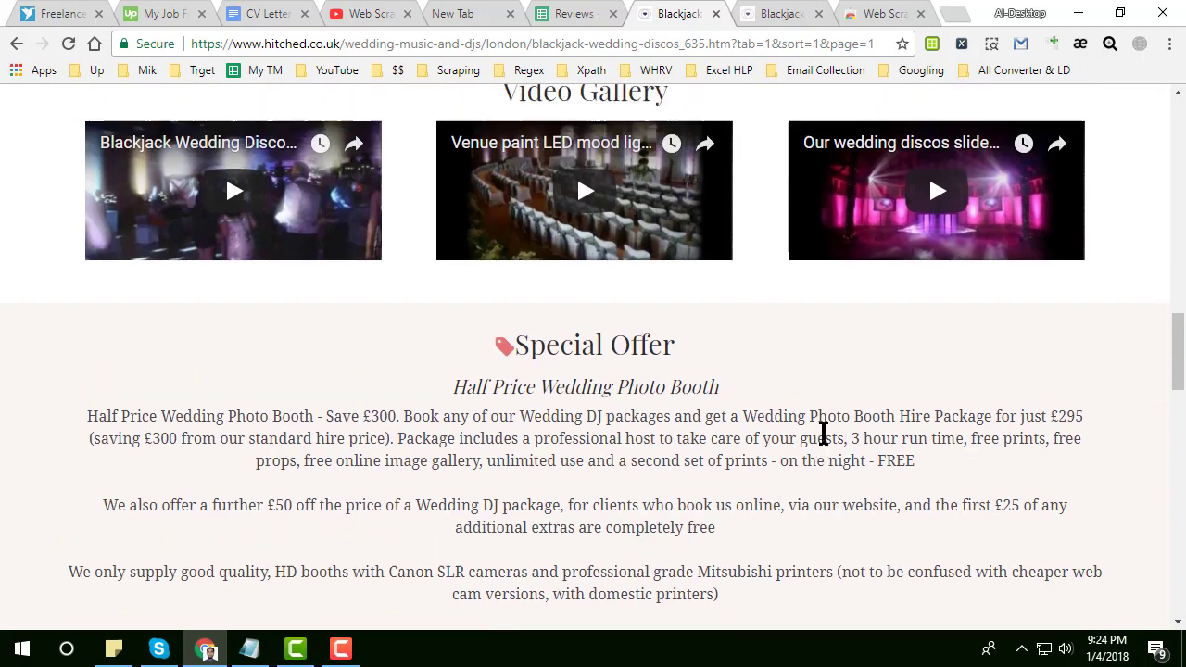
scroll(809, 436, "up", 5)
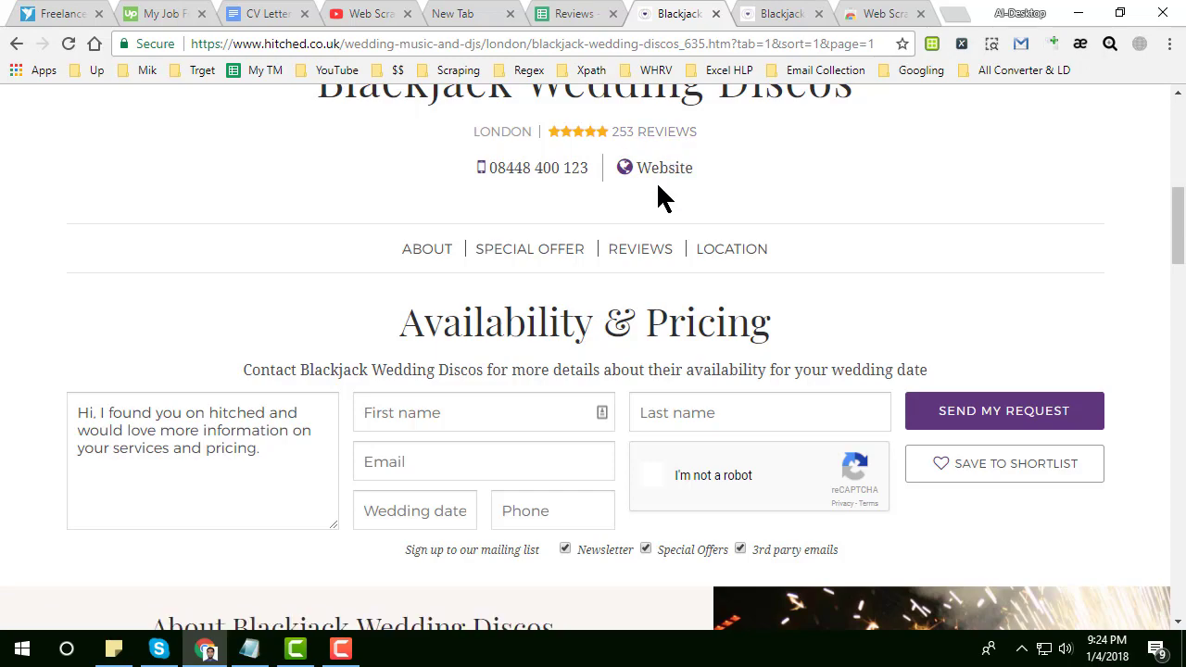
scroll(681, 315, "down", 10)
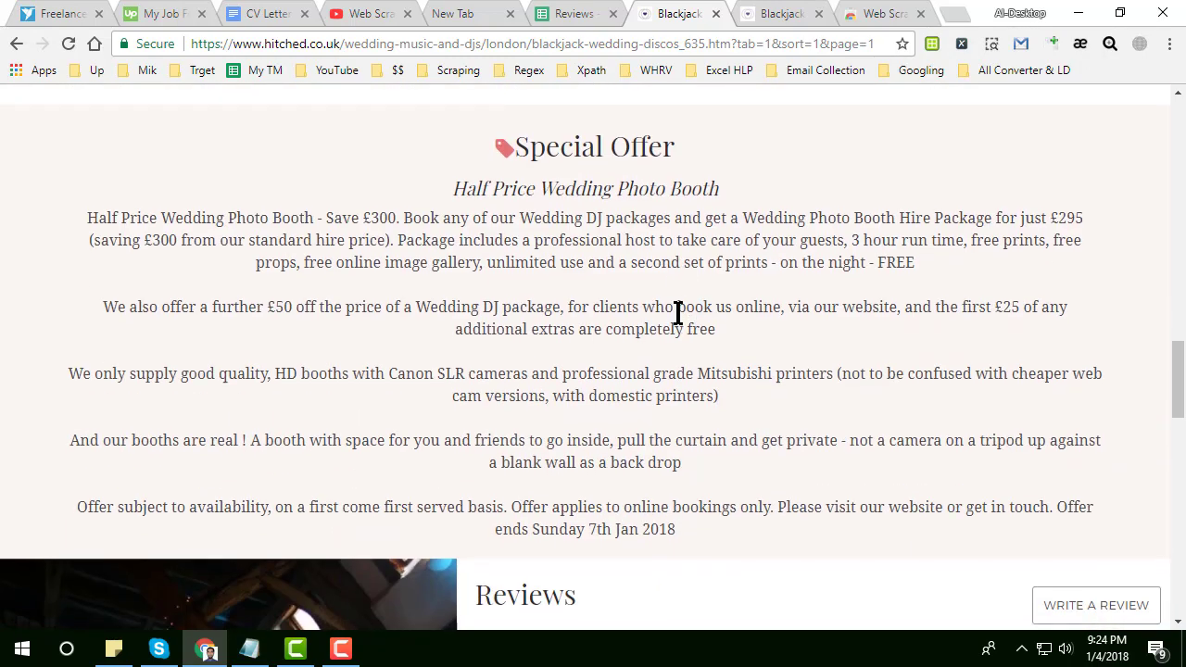
scroll(677, 320, "down", 7)
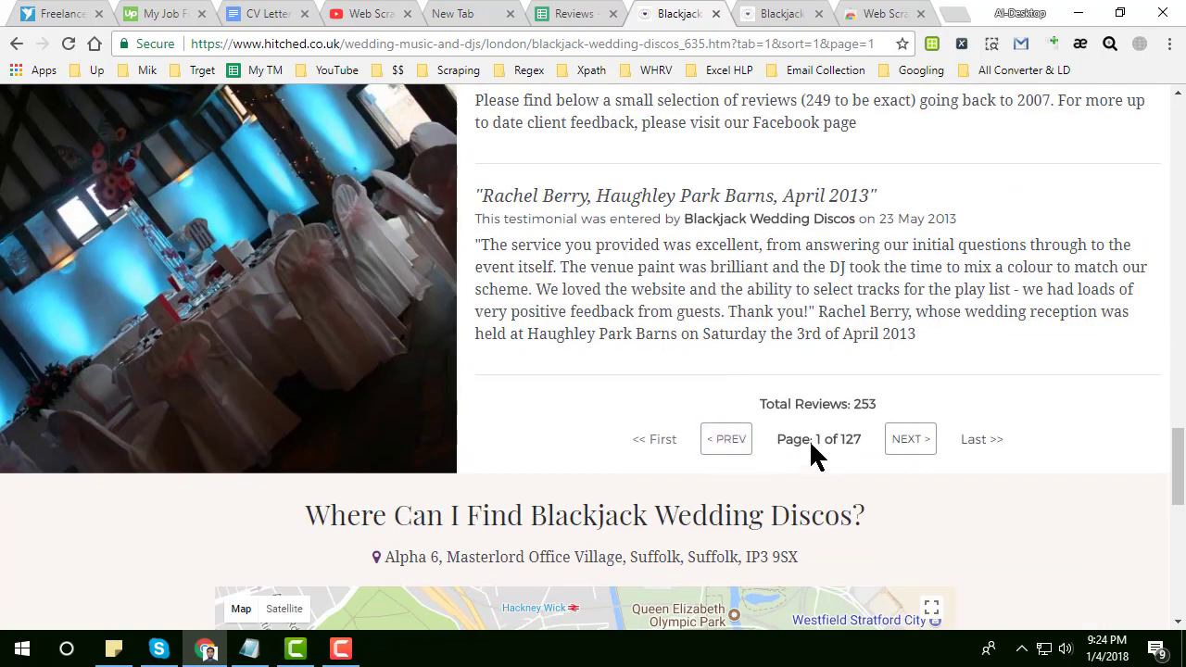
scroll(809, 439, "up", 2)
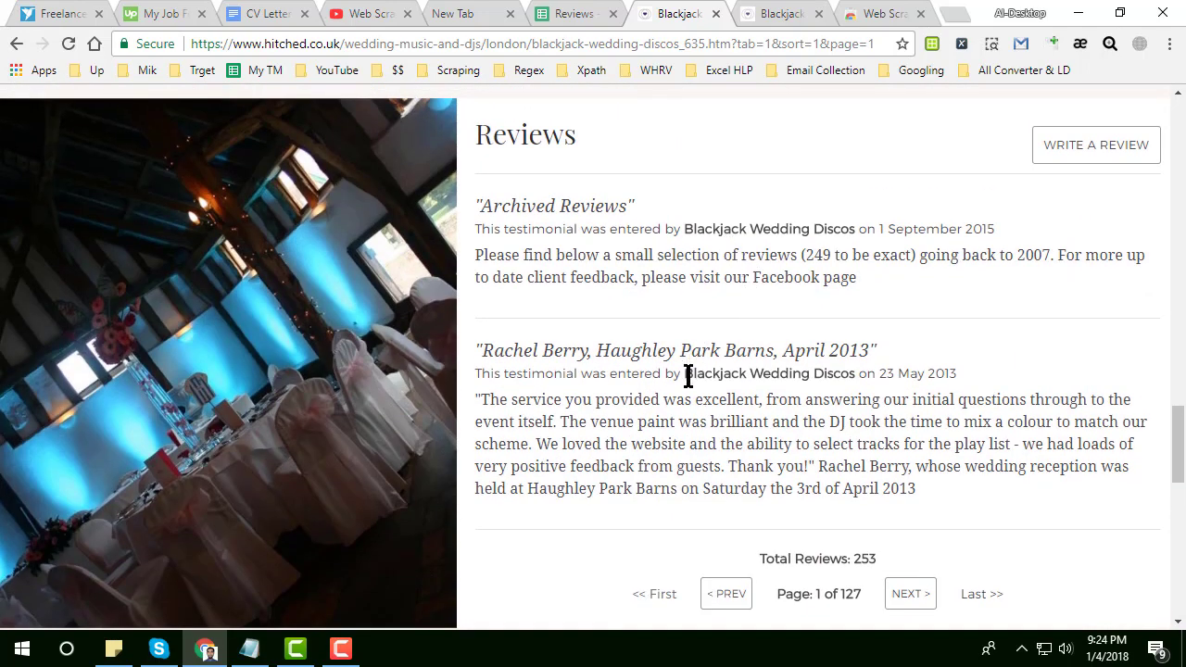
scroll(687, 375, "down", 2)
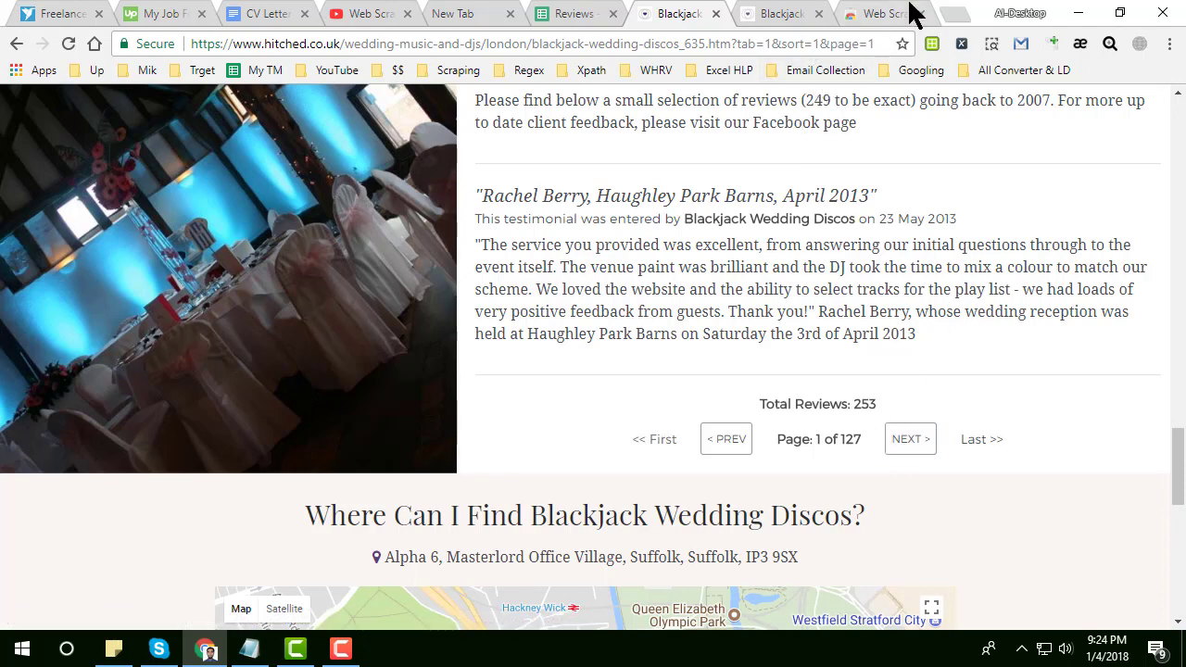
Open the second page of Blackjack Wedding Discos reviews and check its testimonials and the page number in the address.
left_click(908, 451)
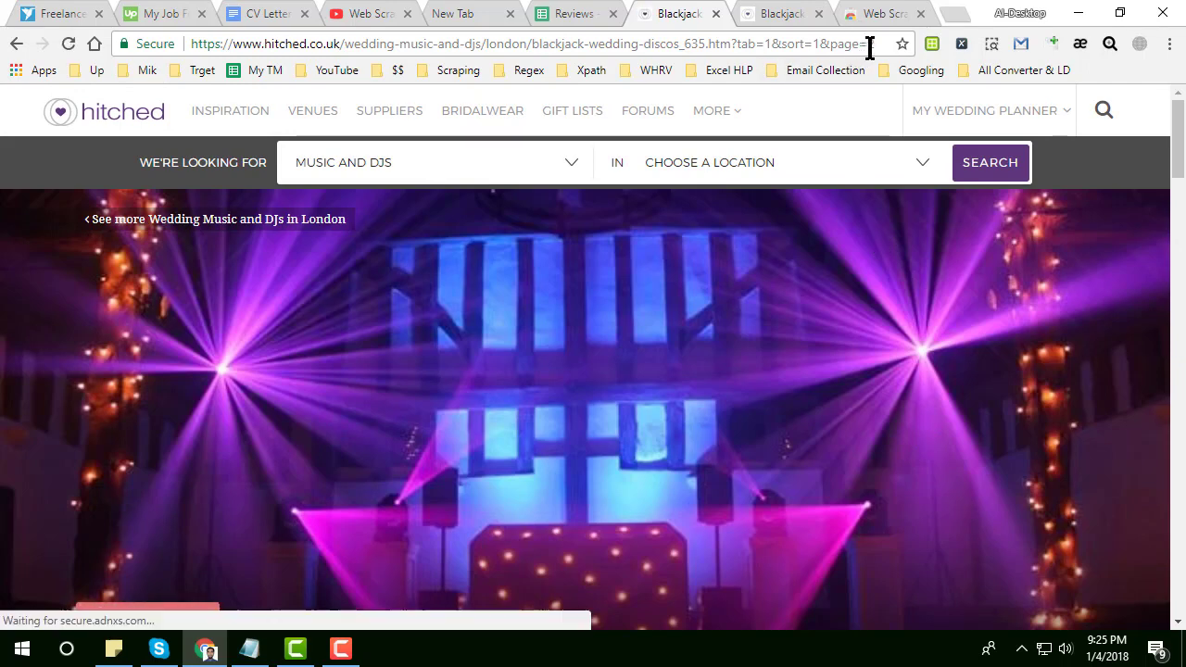
scroll(730, 435, "down", 8)
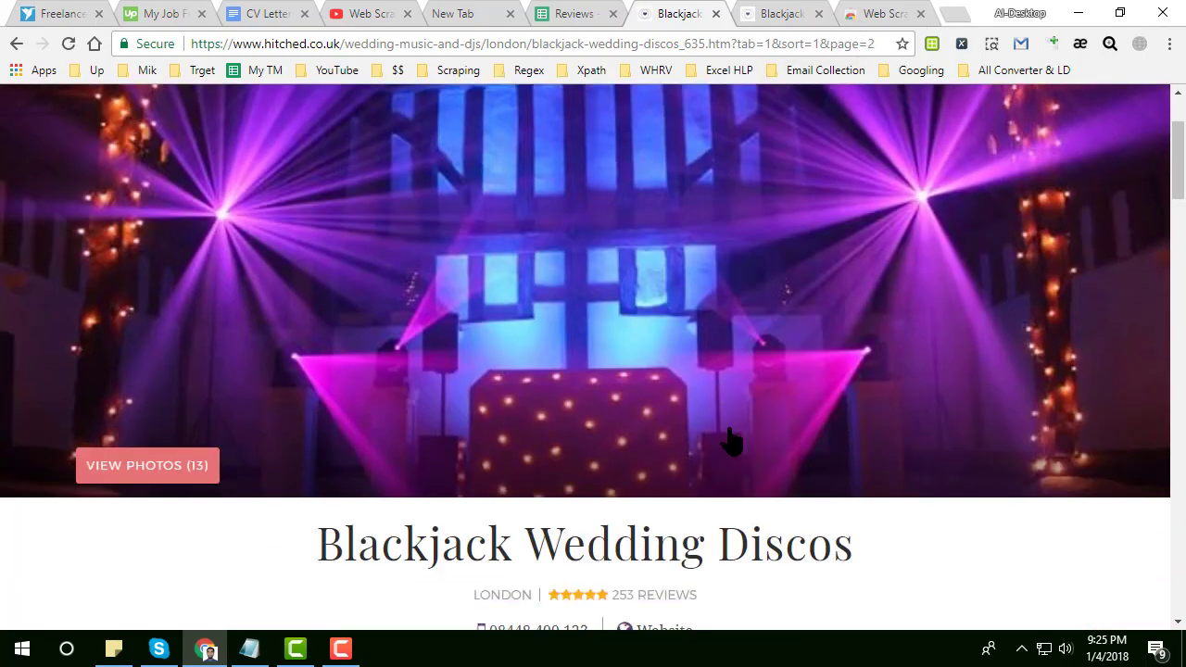
scroll(686, 389, "down", 10)
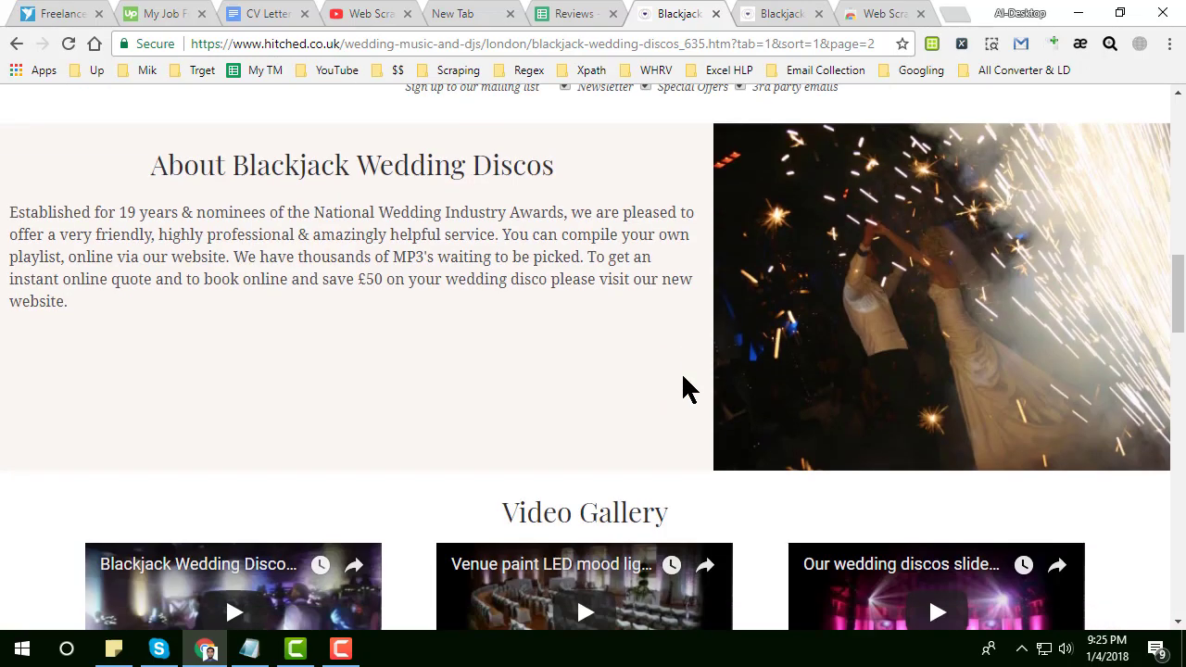
scroll(681, 377, "down", 3)
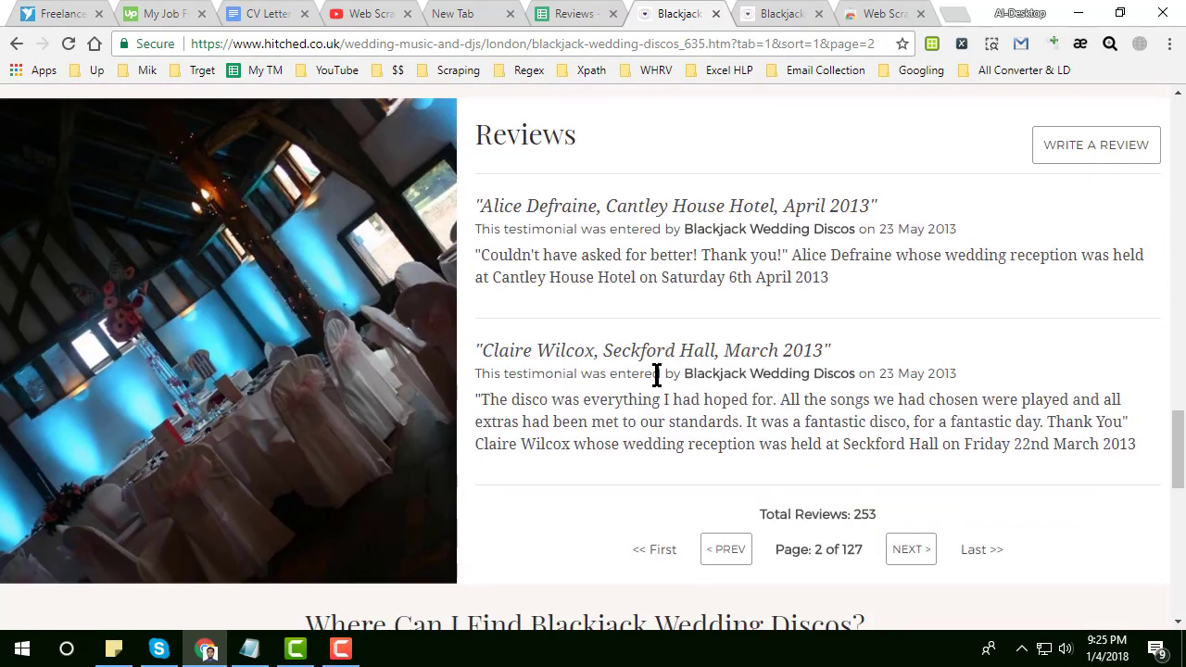
scroll(746, 393, "up", 12)
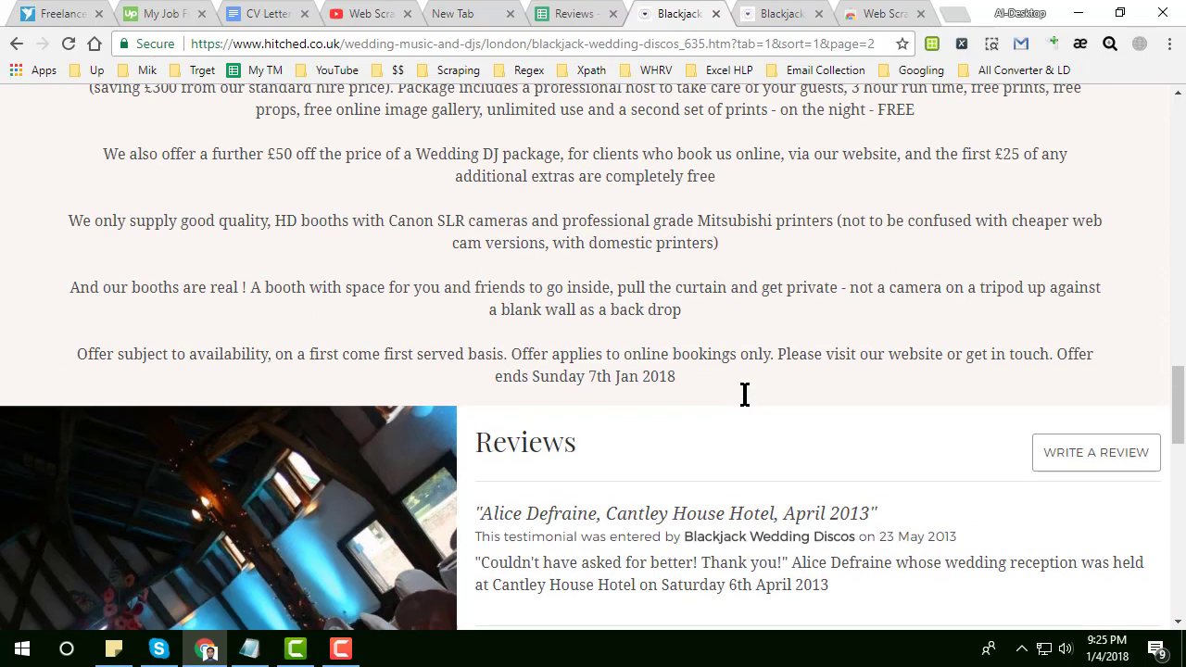
scroll(746, 400, "up", 3)
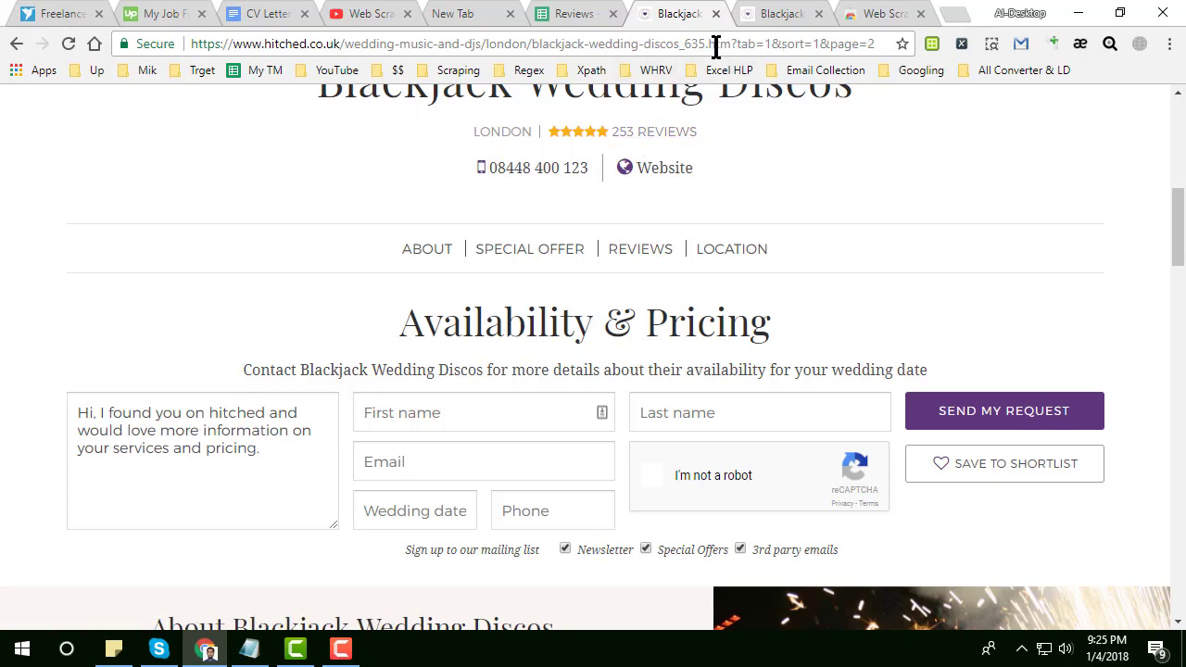
Revisit the Web Scraper store page and switch to the Reviews spreadsheet in Google Sheets.
left_click(888, 15)
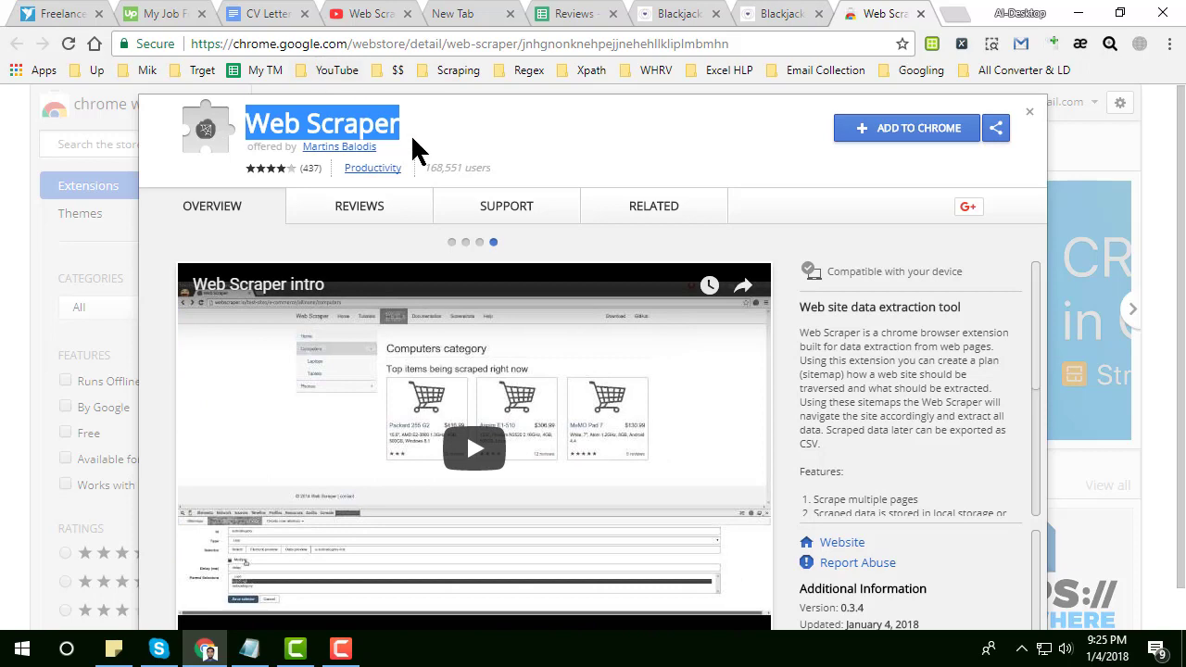
left_click(566, 14)
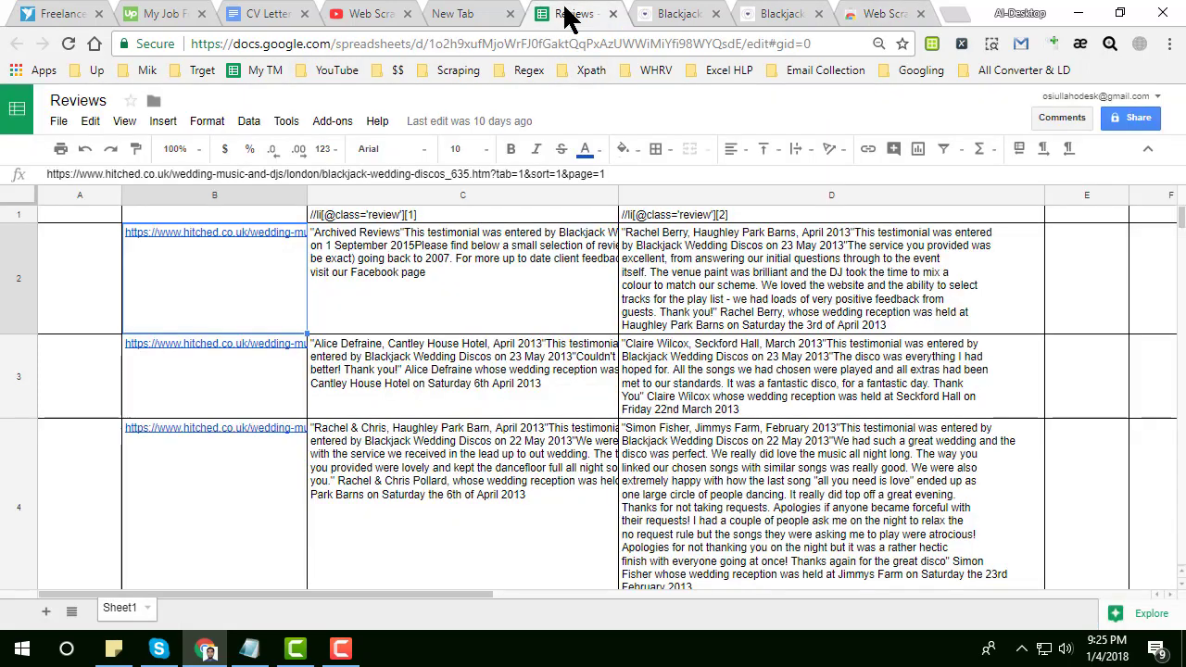
left_click(666, 13)
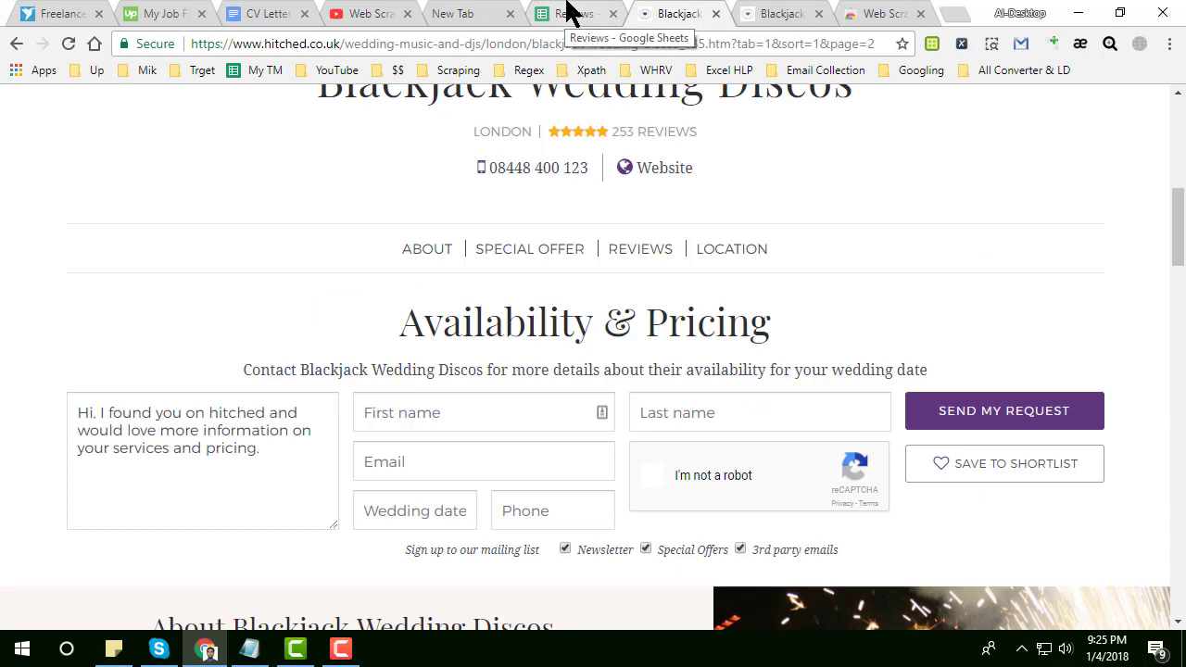
left_click(593, 13)
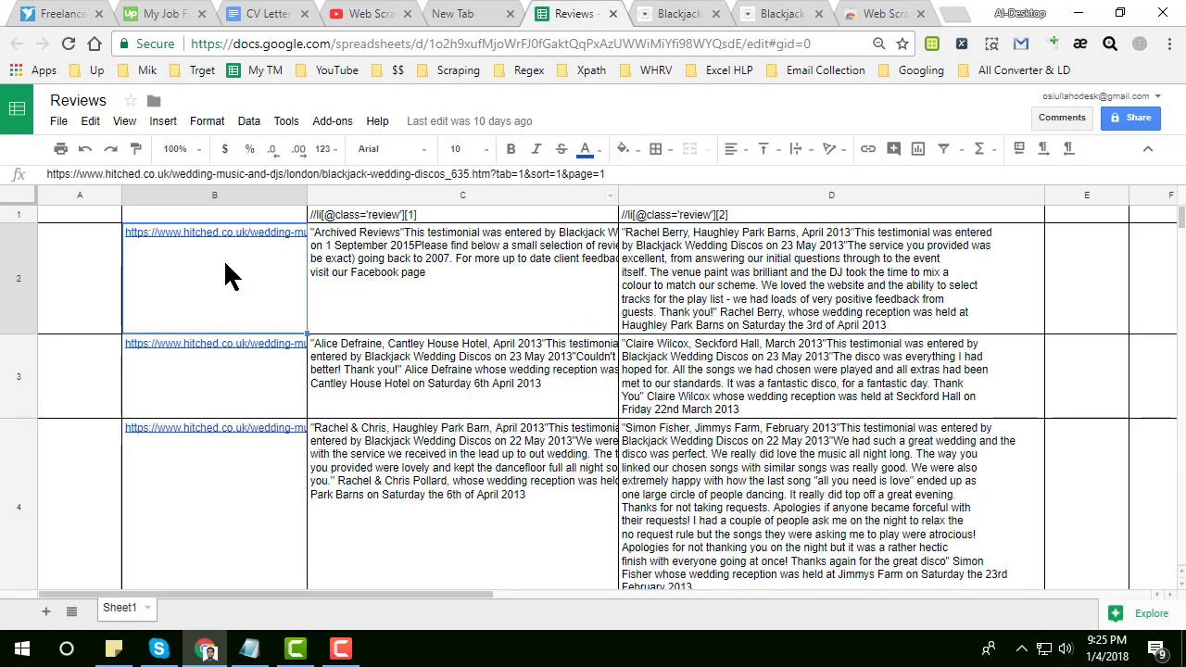
Examine the page URLs in column B and the scraped reviews in columns C and D of the Reviews spreadsheet.
left_click(232, 382)
scroll(230, 378, "down", 2)
left_click(253, 401)
scroll(254, 402, "down", 2)
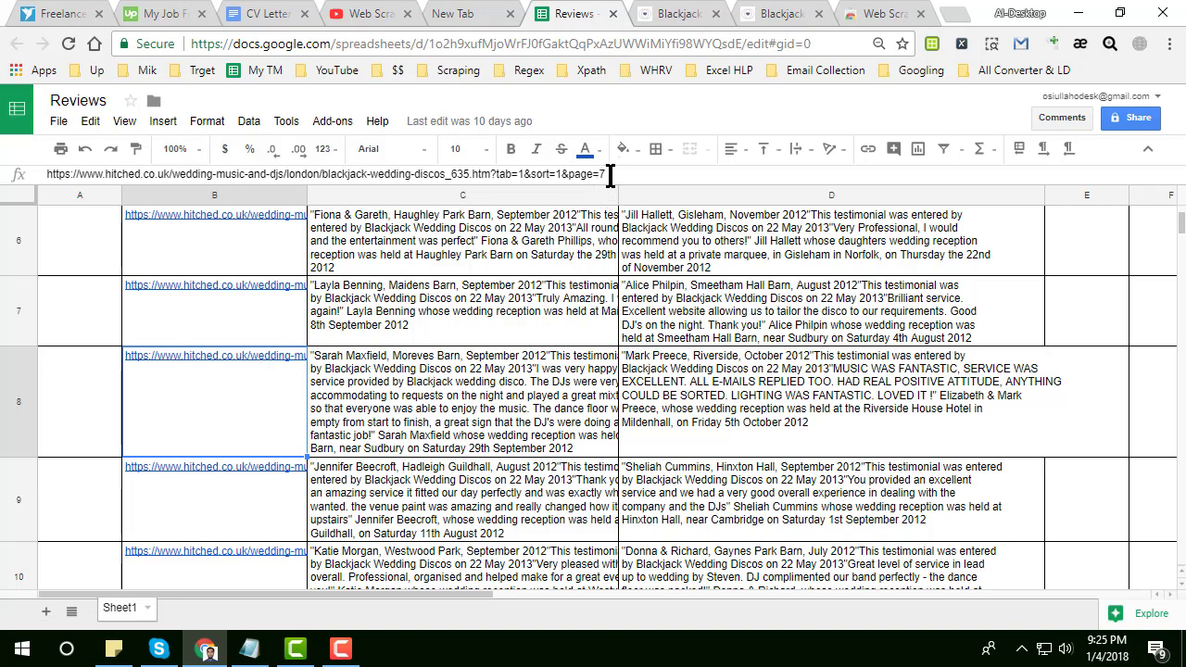
scroll(259, 482, "down", 4)
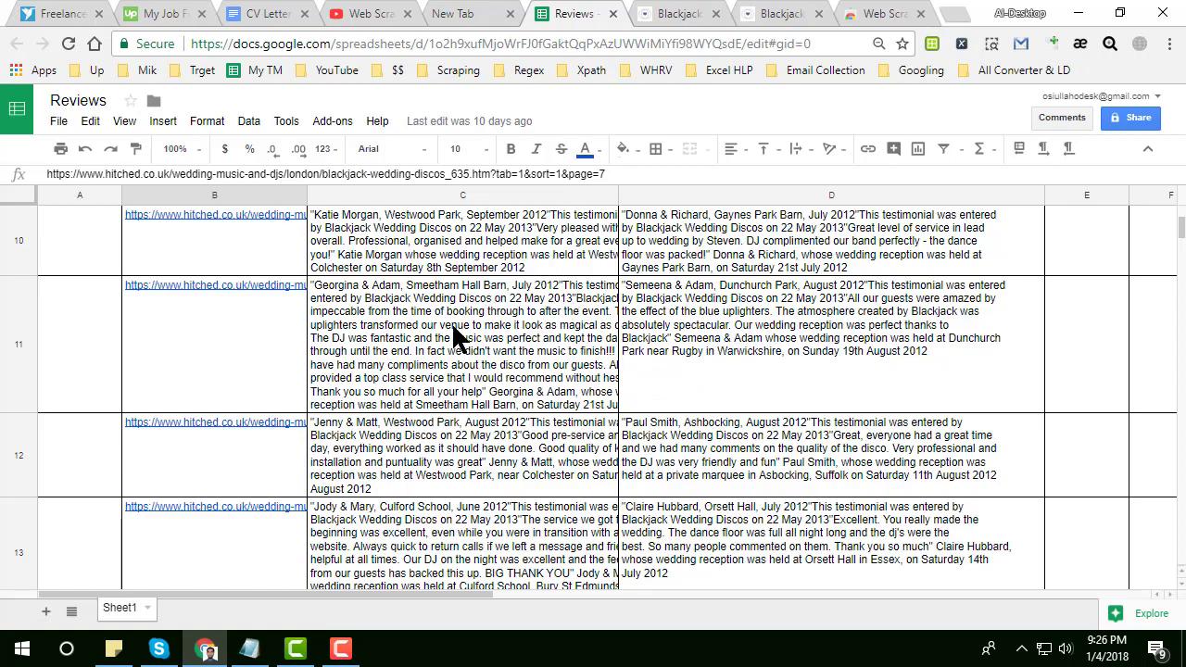
scroll(455, 343, "up", 5)
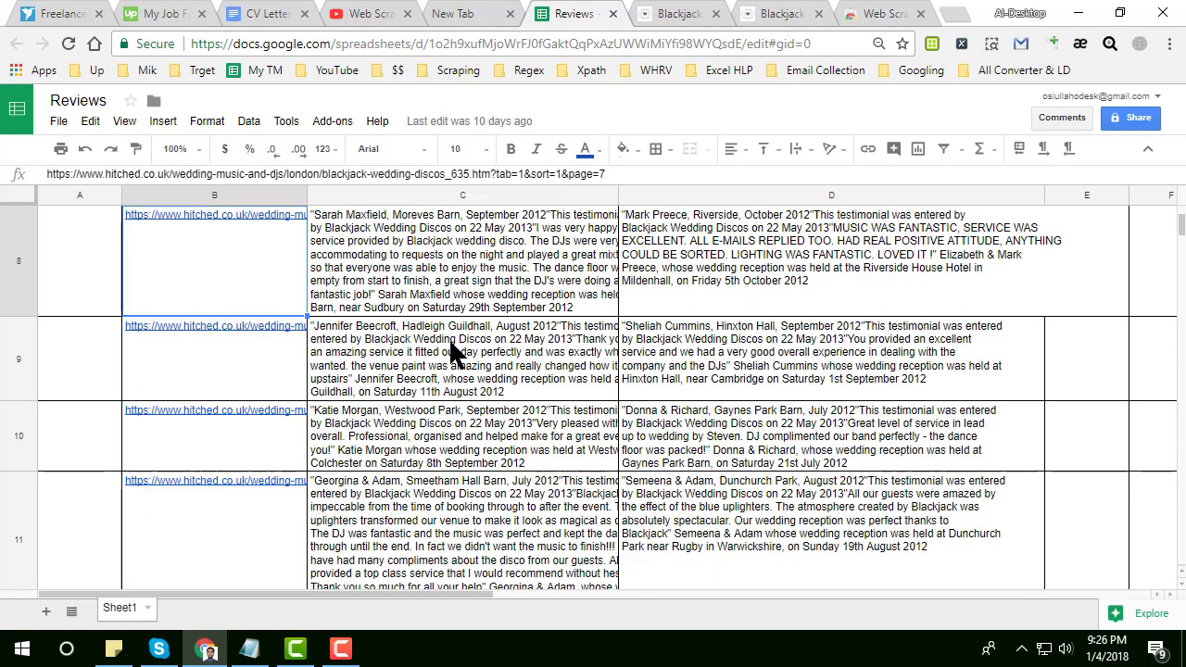
Switch from the Reviews spreadsheet to the first page of Blackjack Wedding Discos reviews, glancing at the second page on the way.
scroll(287, 274, "down", 2)
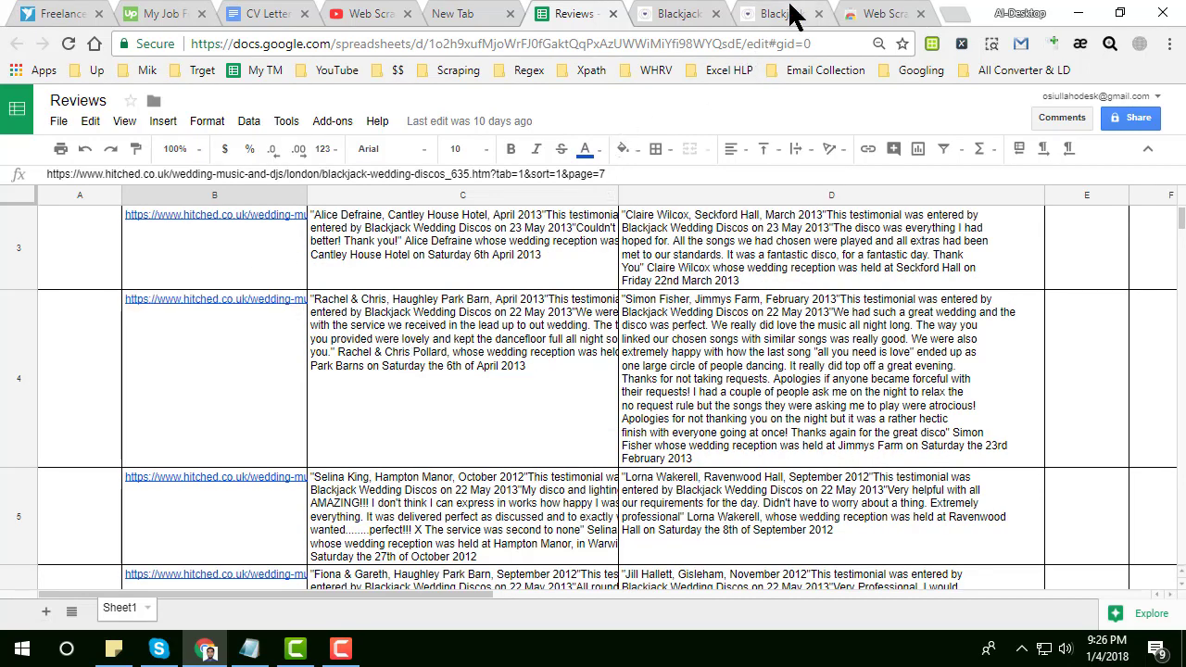
left_click(686, 11)
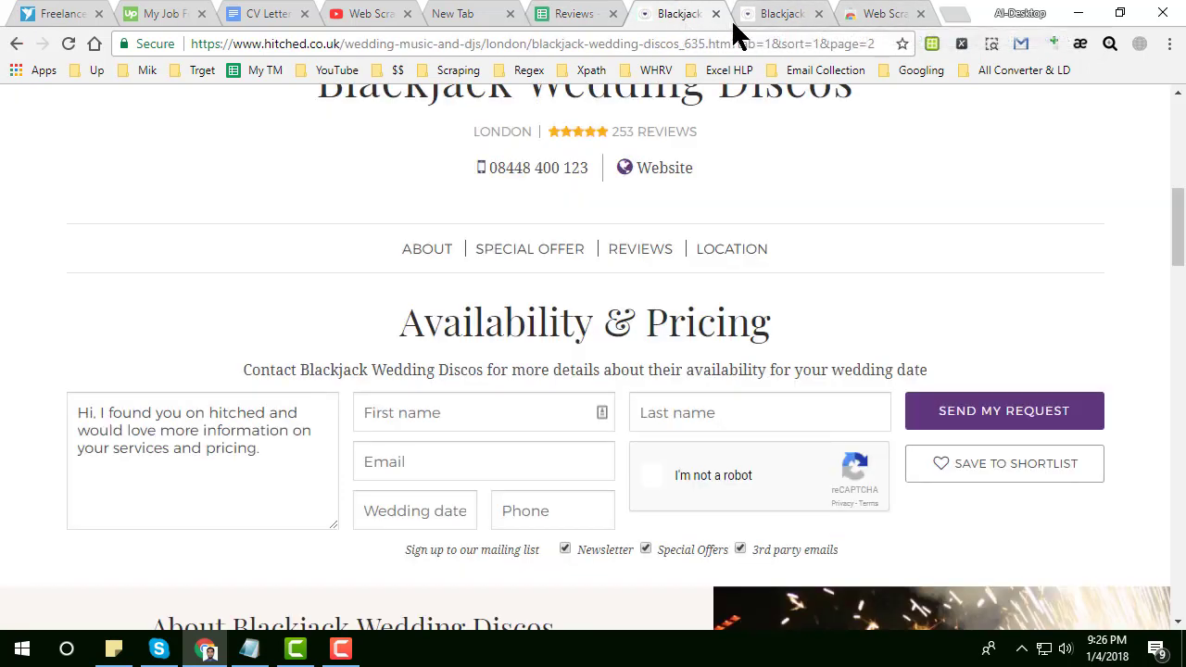
left_click(765, 12)
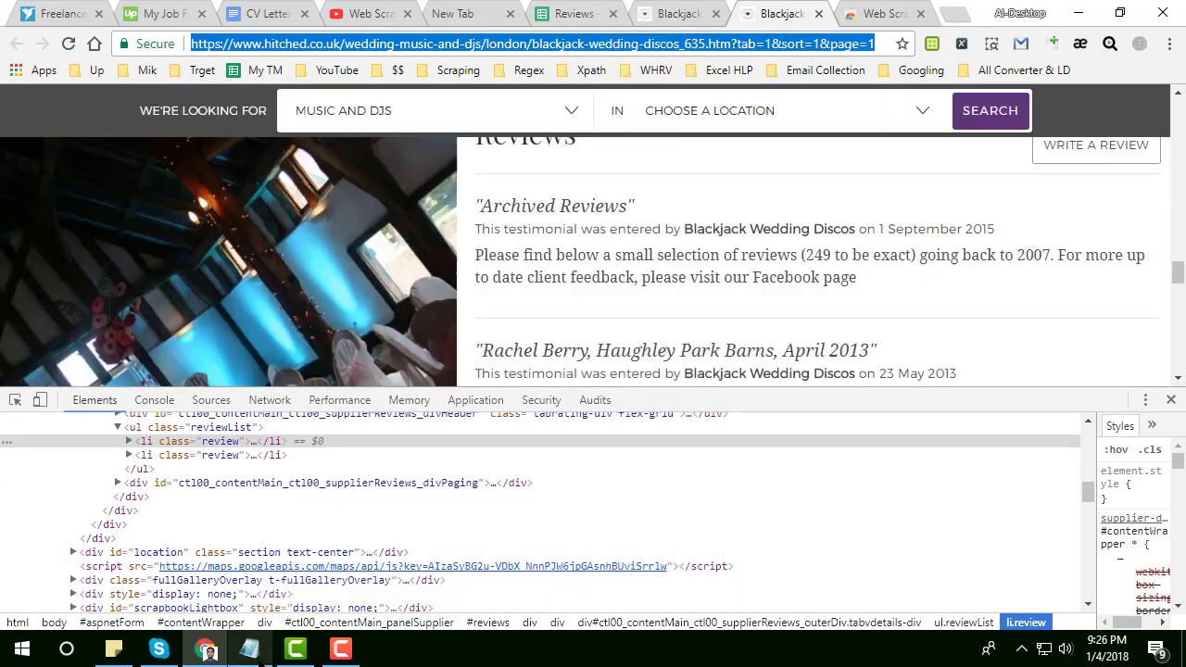
Bring up xpath.txt in Notepad and examine the XPath expressions for Reviews 1 and Reviews 2.
left_click(250, 649)
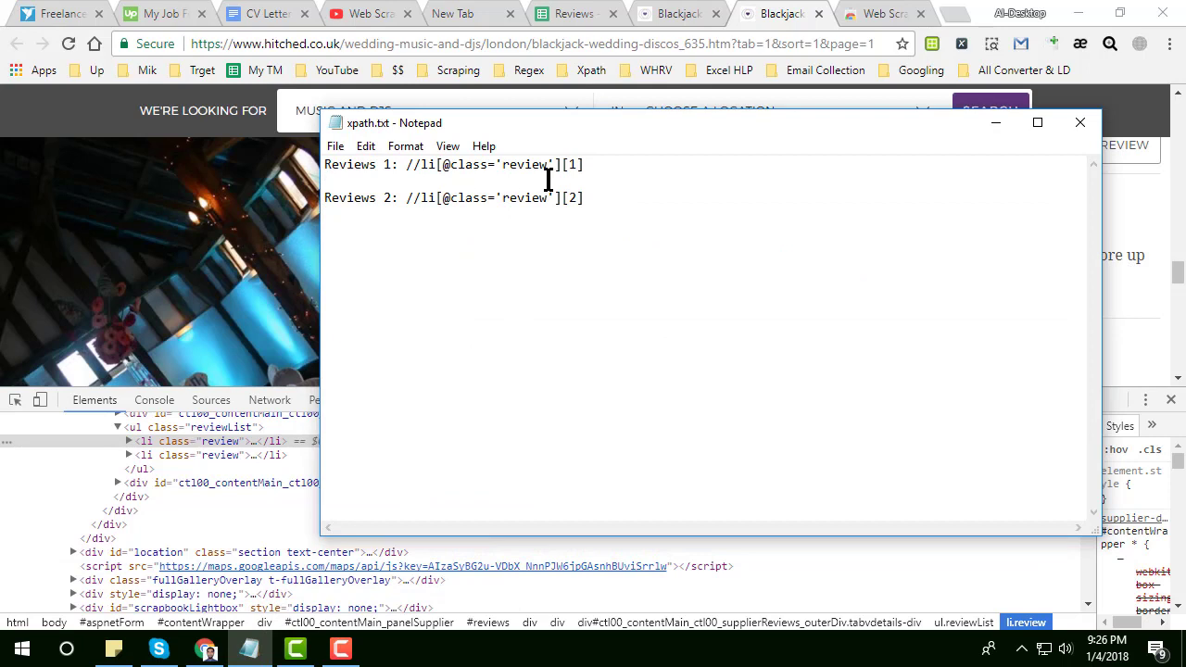
left_click(594, 197)
left_click(598, 167)
left_click(406, 167, "shift")
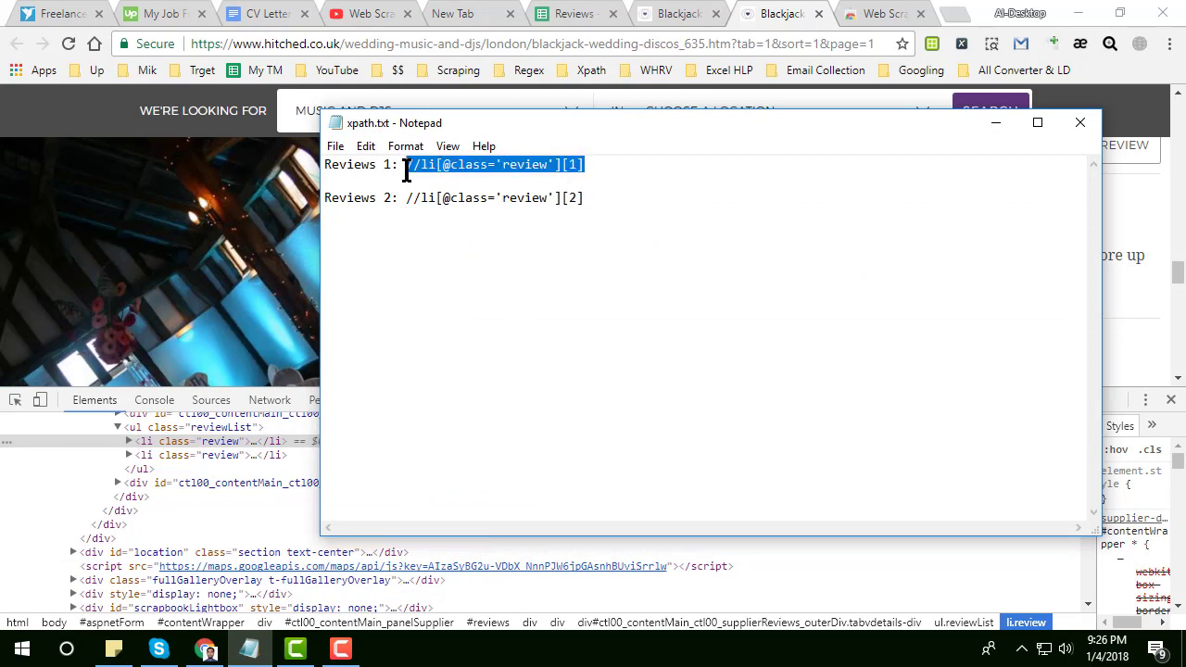
left_click(634, 199)
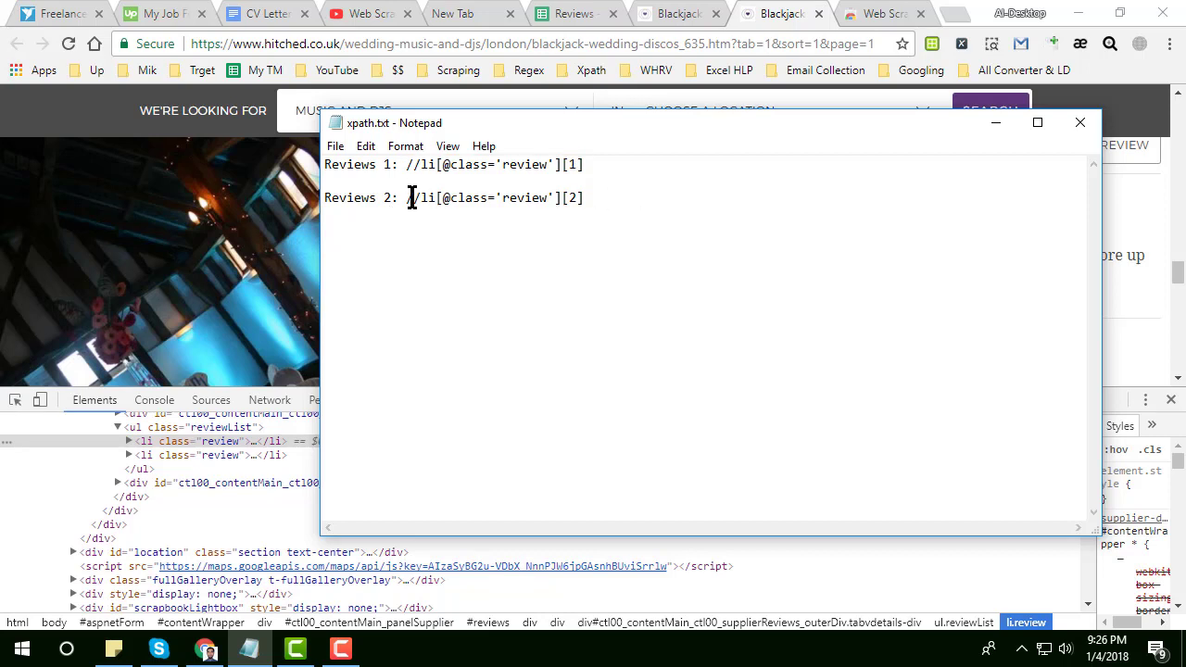
left_click_drag(410, 199, 501, 196)
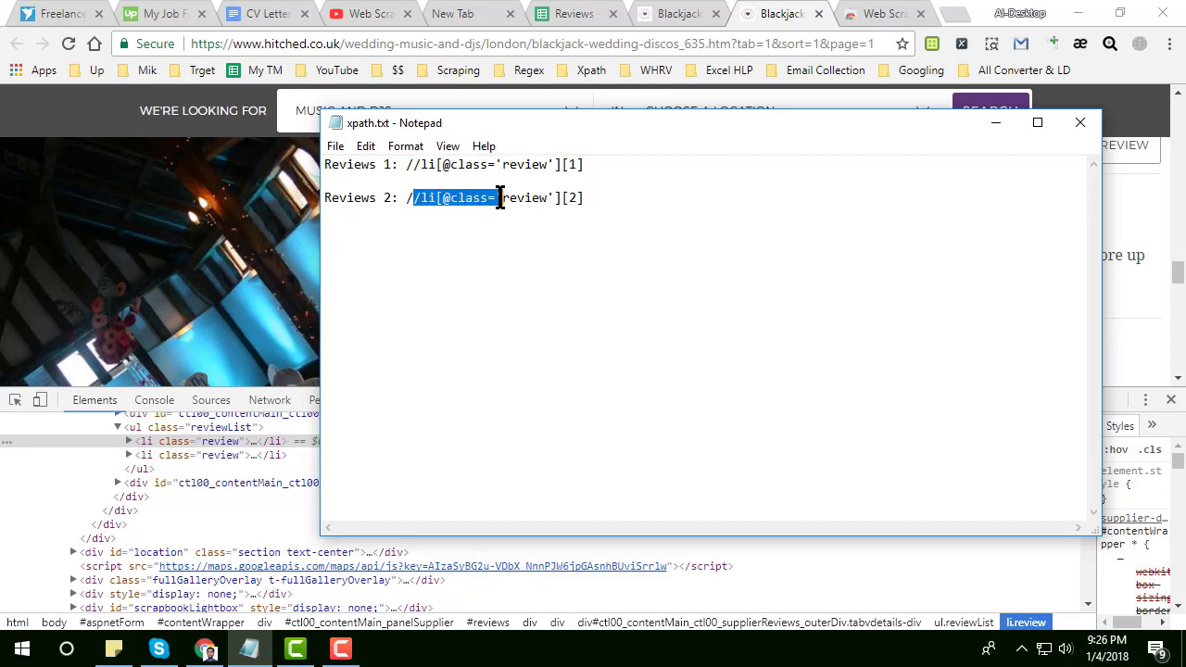
left_click(634, 198)
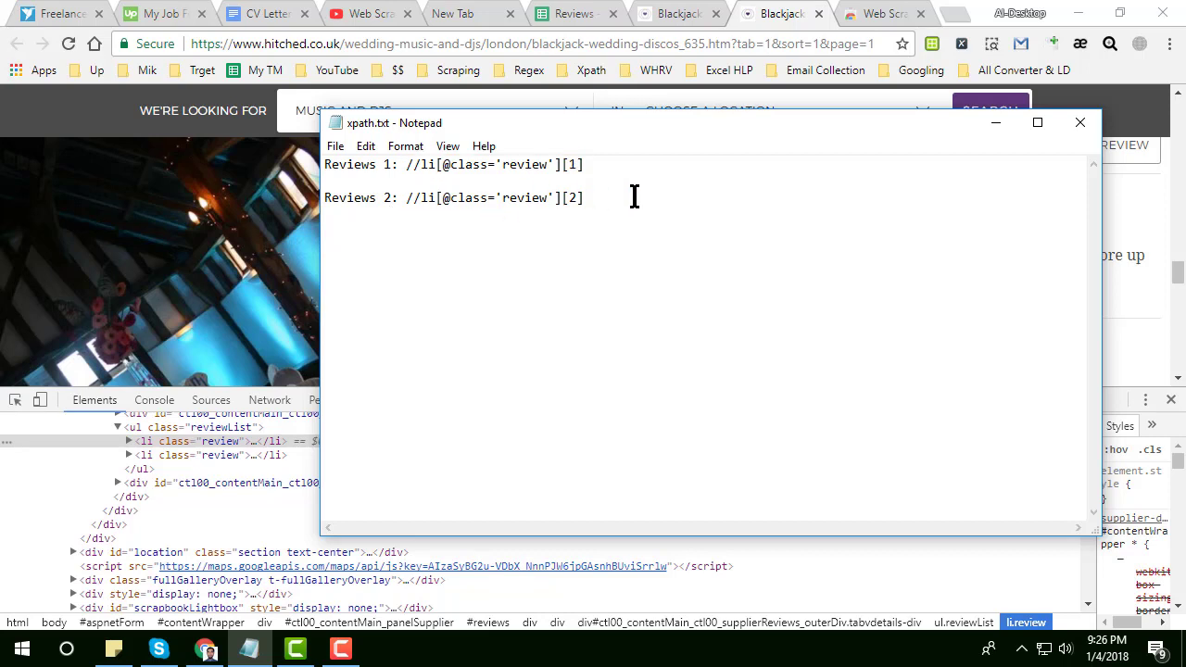
Return to the first reviews page in Chrome and locate the Archived Reviews entry's list item in the page's HTML.
left_click(779, 12)
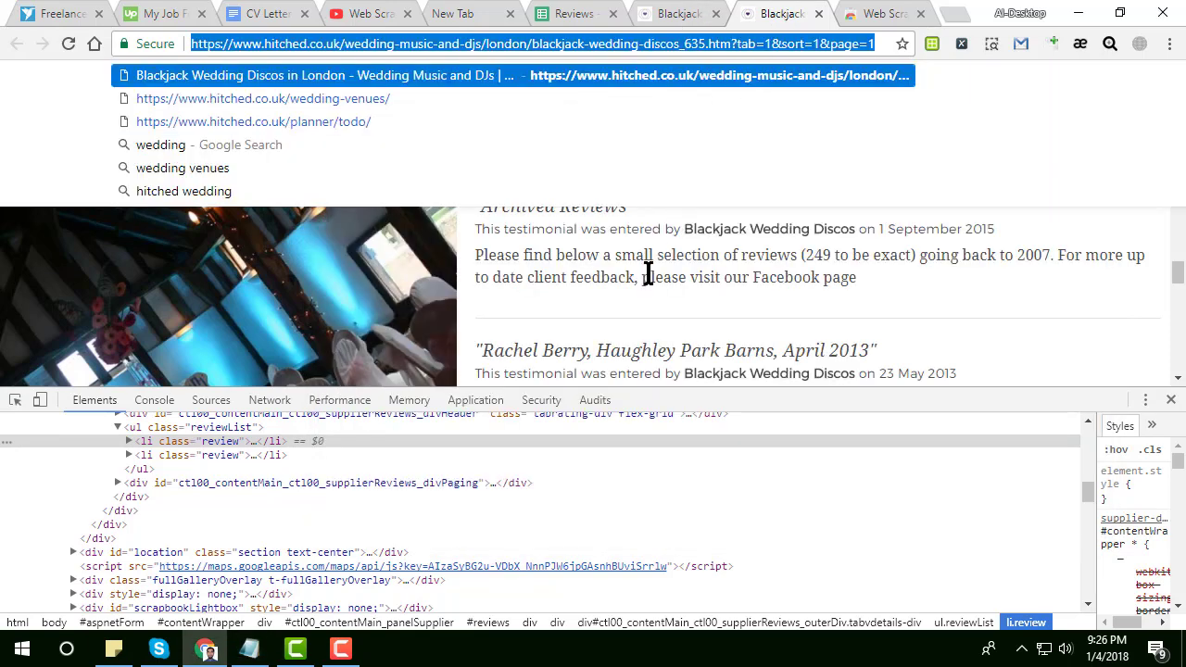
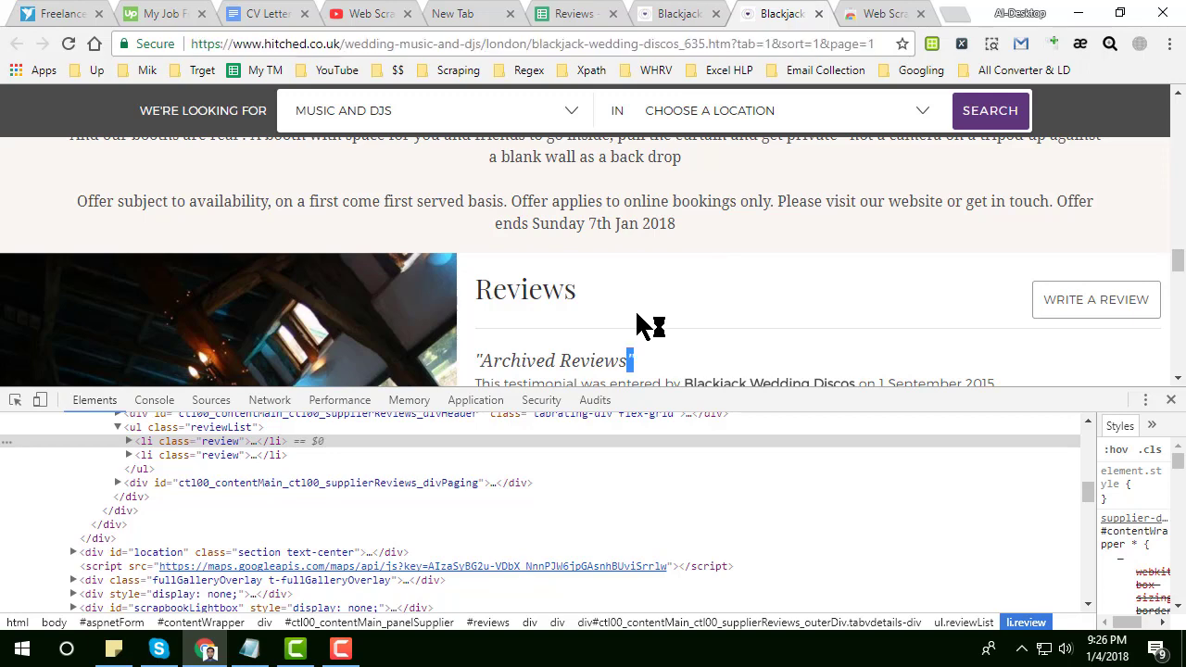
scroll(655, 325, "down", 2)
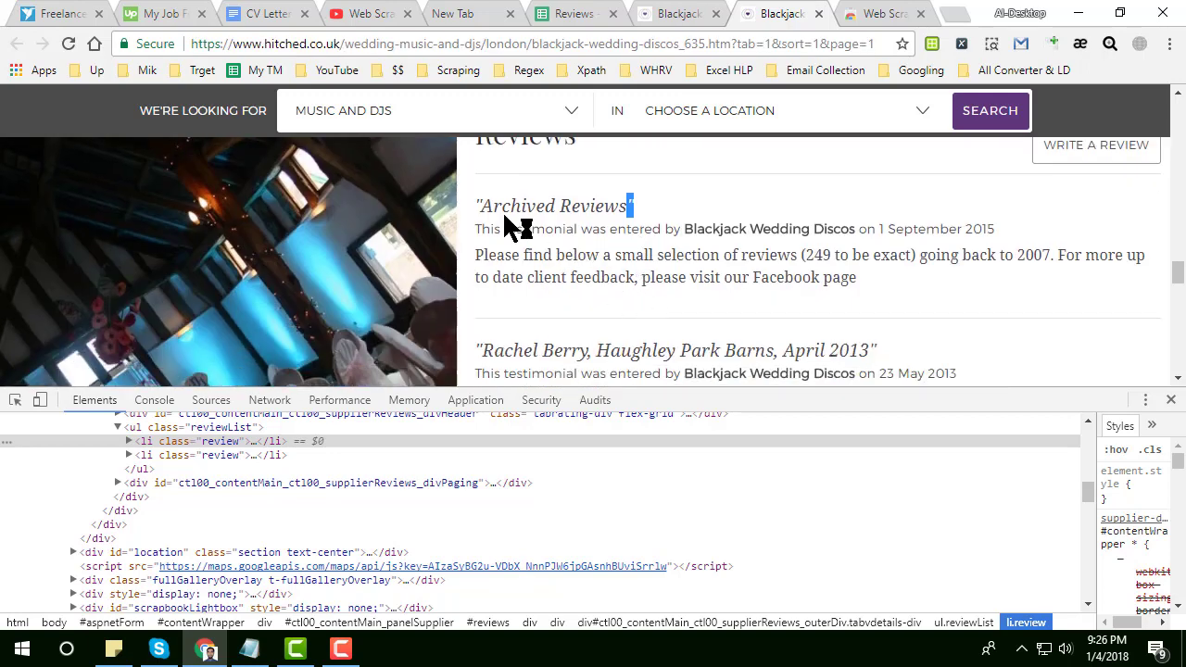
right_click(588, 206)
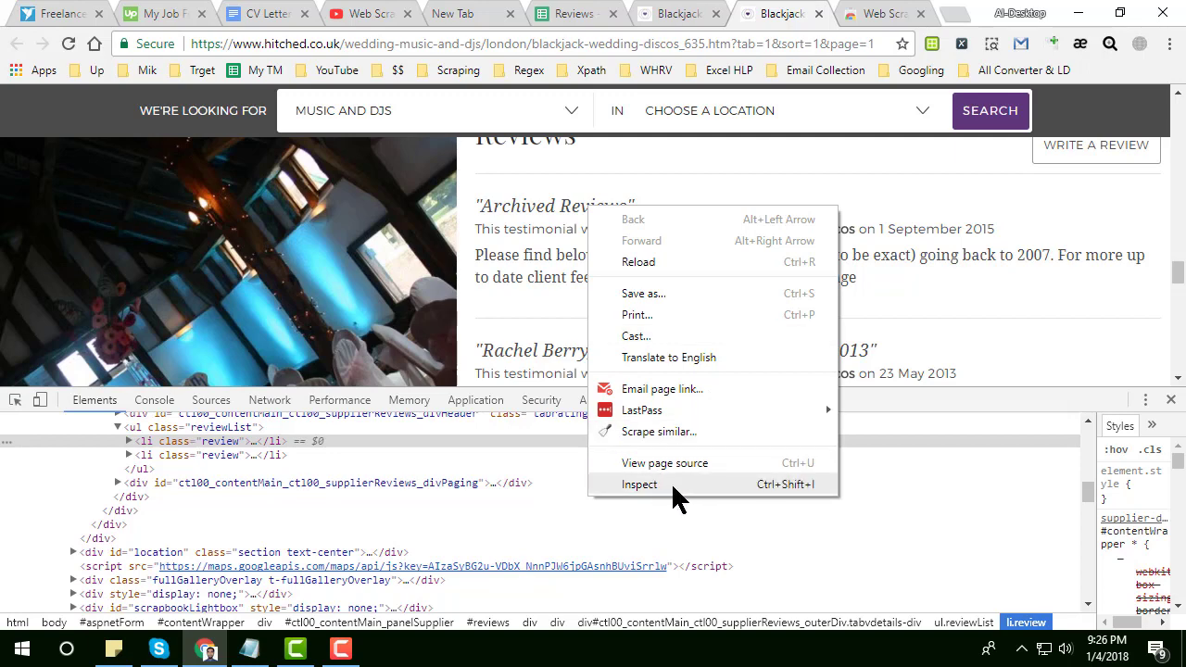
left_click(535, 206)
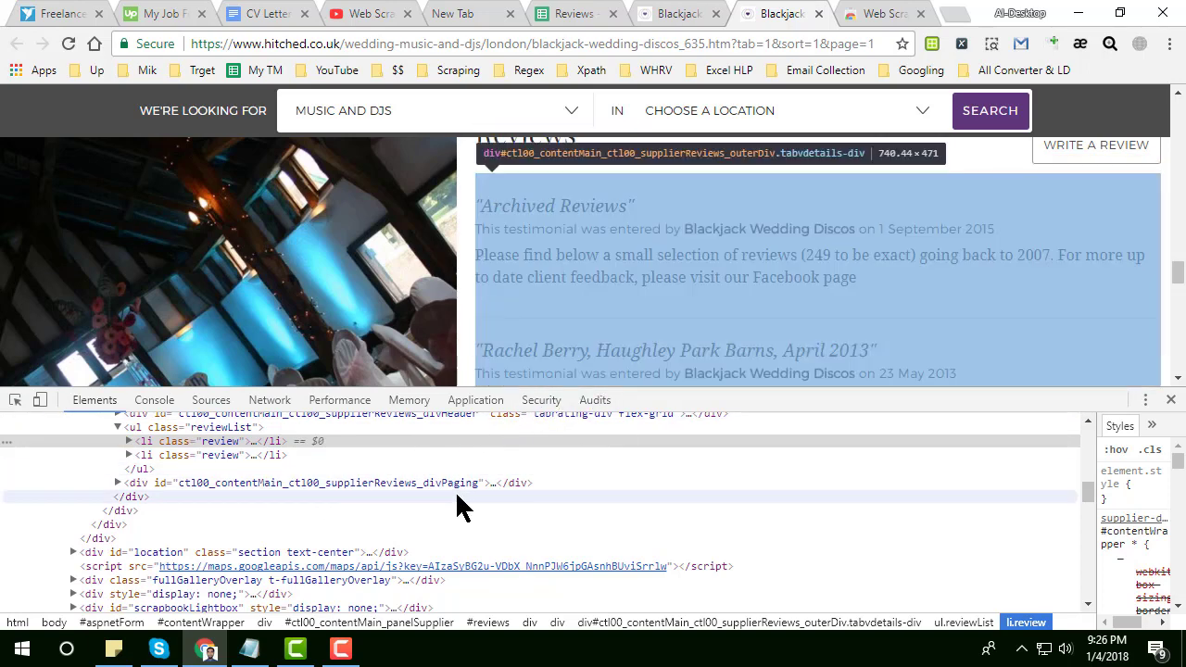
scroll(458, 500, "up", 2)
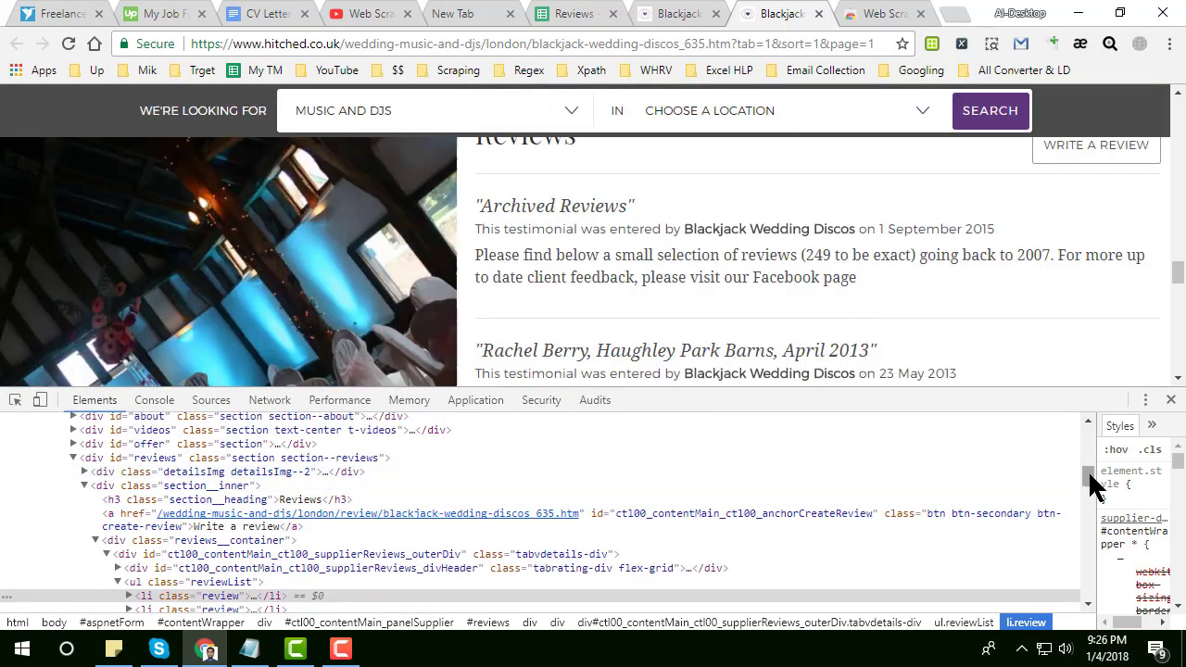
left_click_drag(1090, 475, 1075, 488)
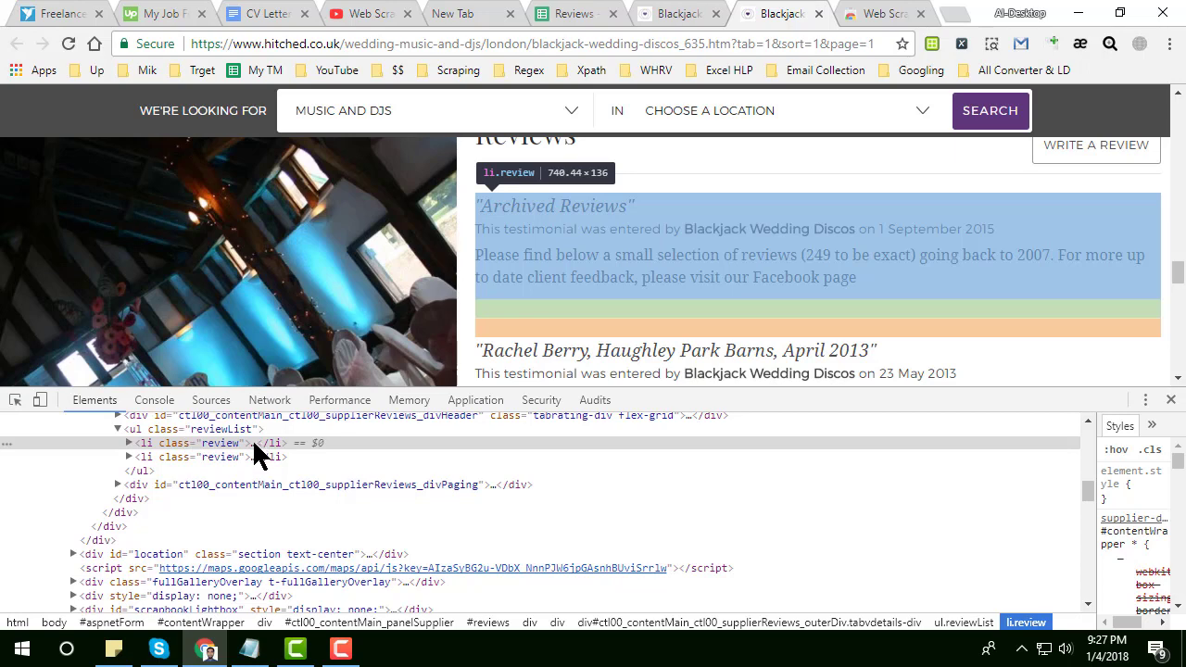
Expand the first li element of class review and compare its contents with the Archived Reviews text on the page.
left_click(260, 445)
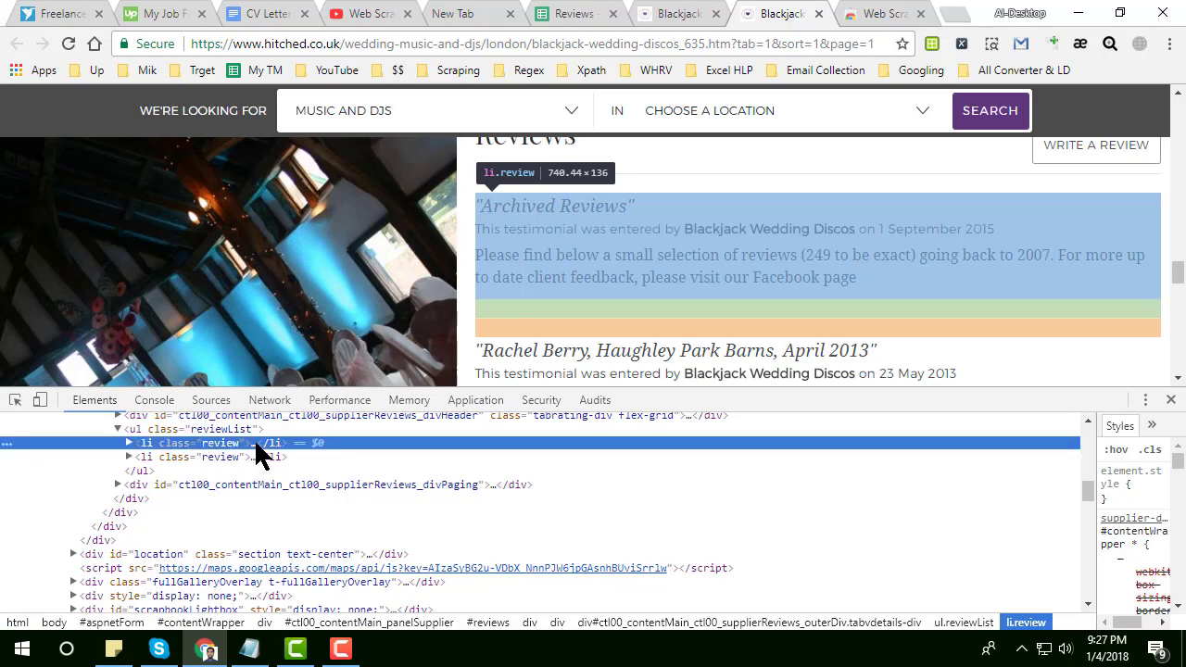
left_click(259, 444)
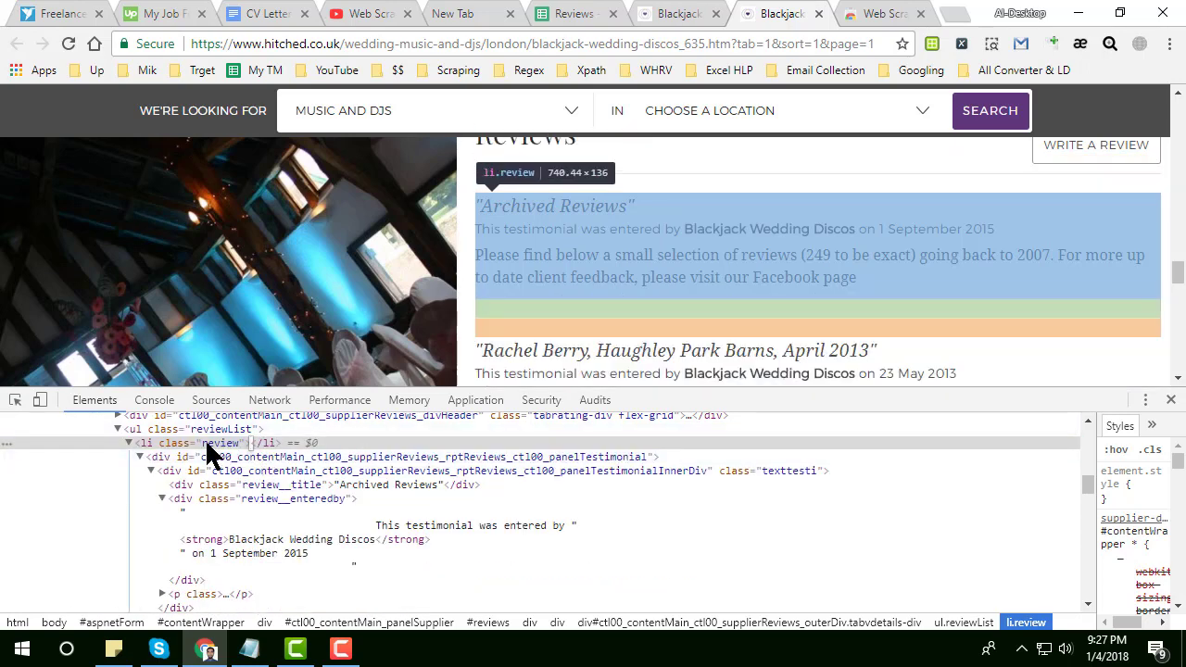
key("Escape")
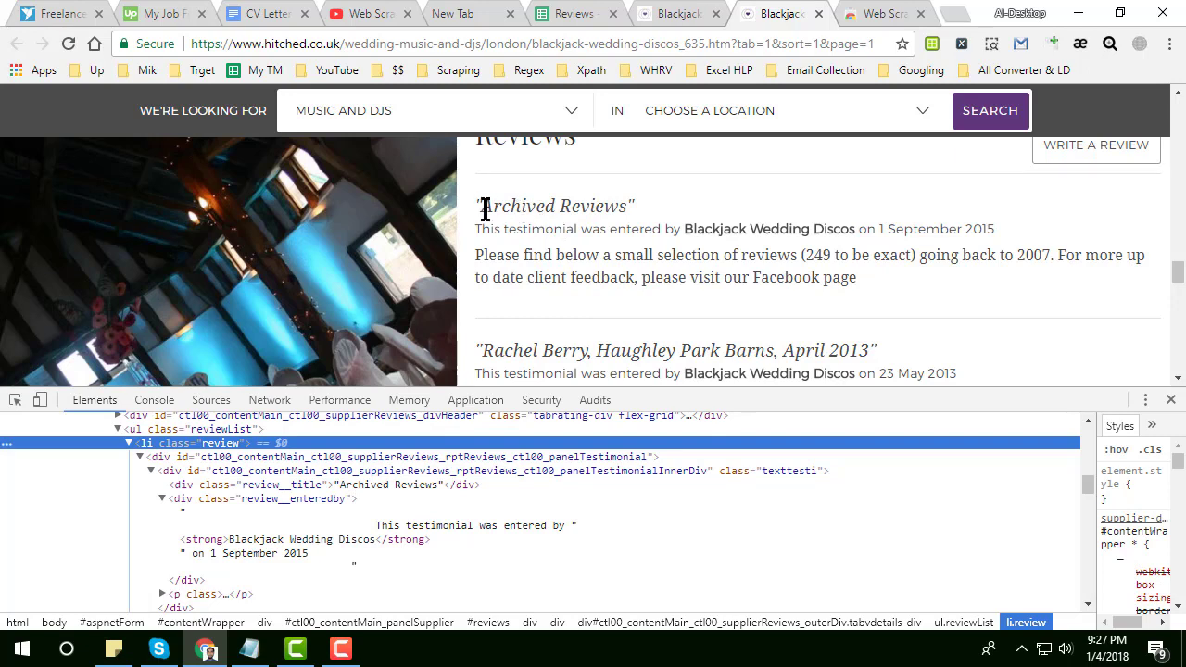
left_click_drag(480, 206, 882, 284)
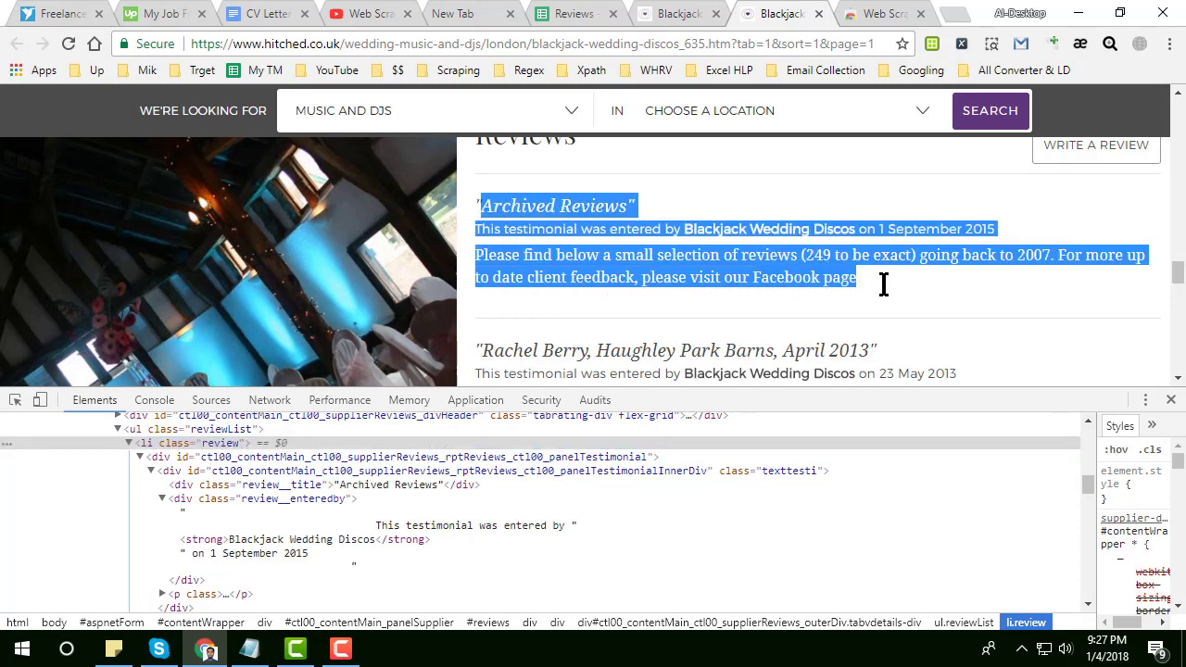
left_click(882, 287)
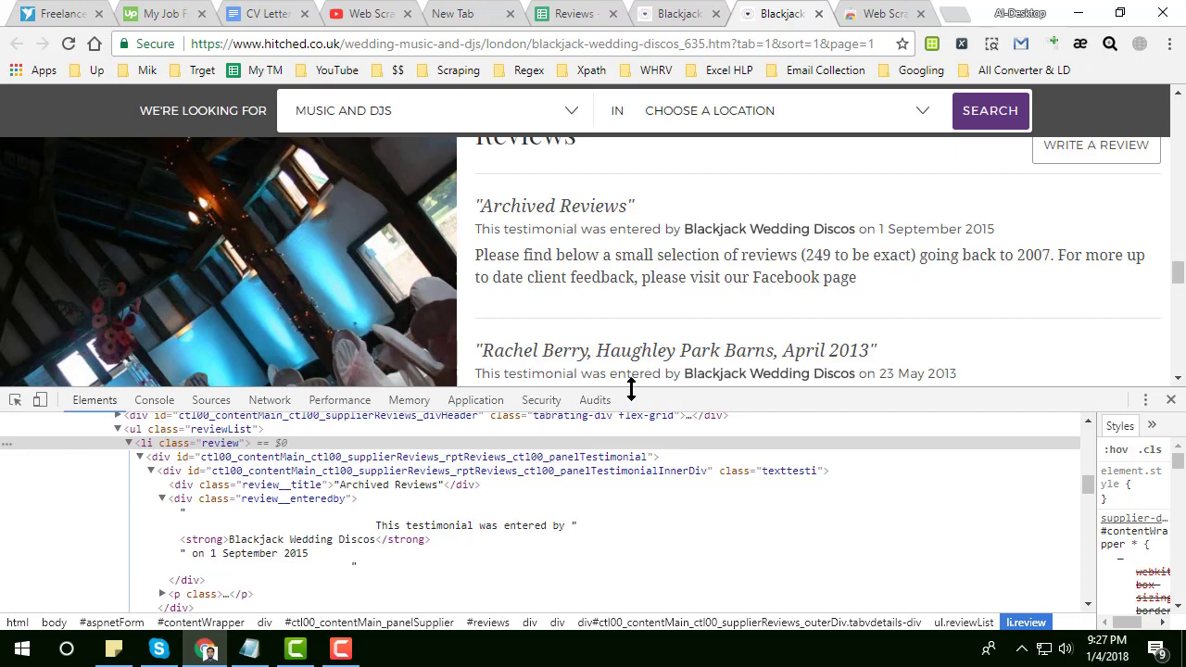
Collapse the first review list item in an enlarged HTML view and place the xpath.txt Notepad window beside it.
left_click_drag(630, 389, 623, 331)
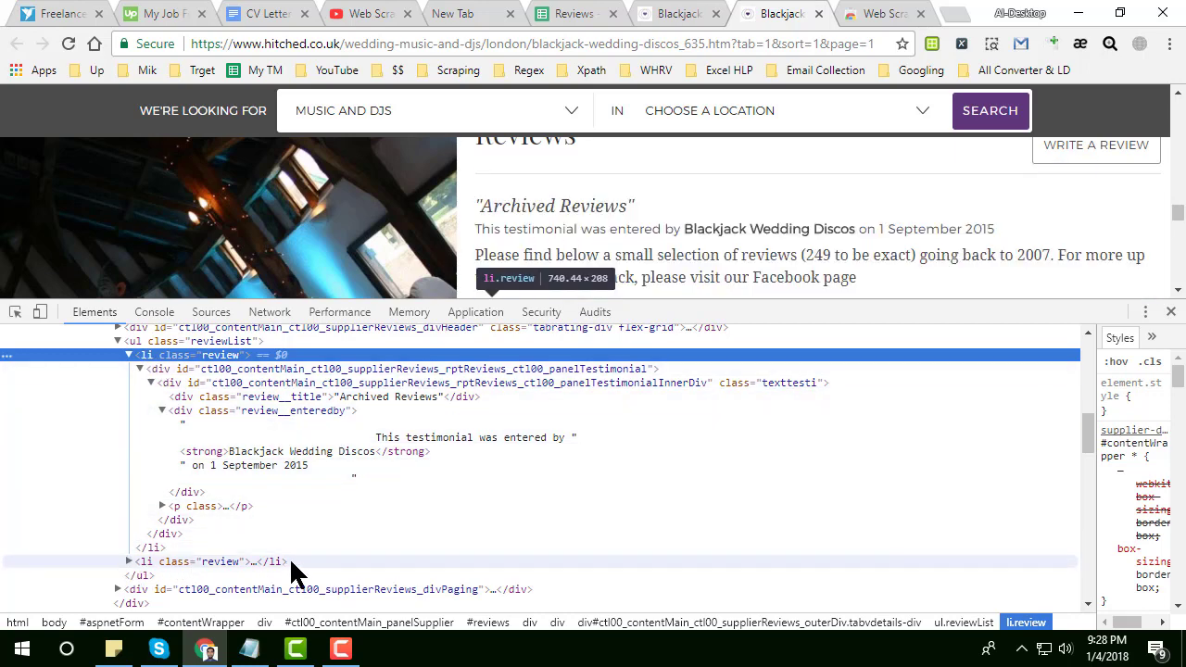
left_click(130, 356)
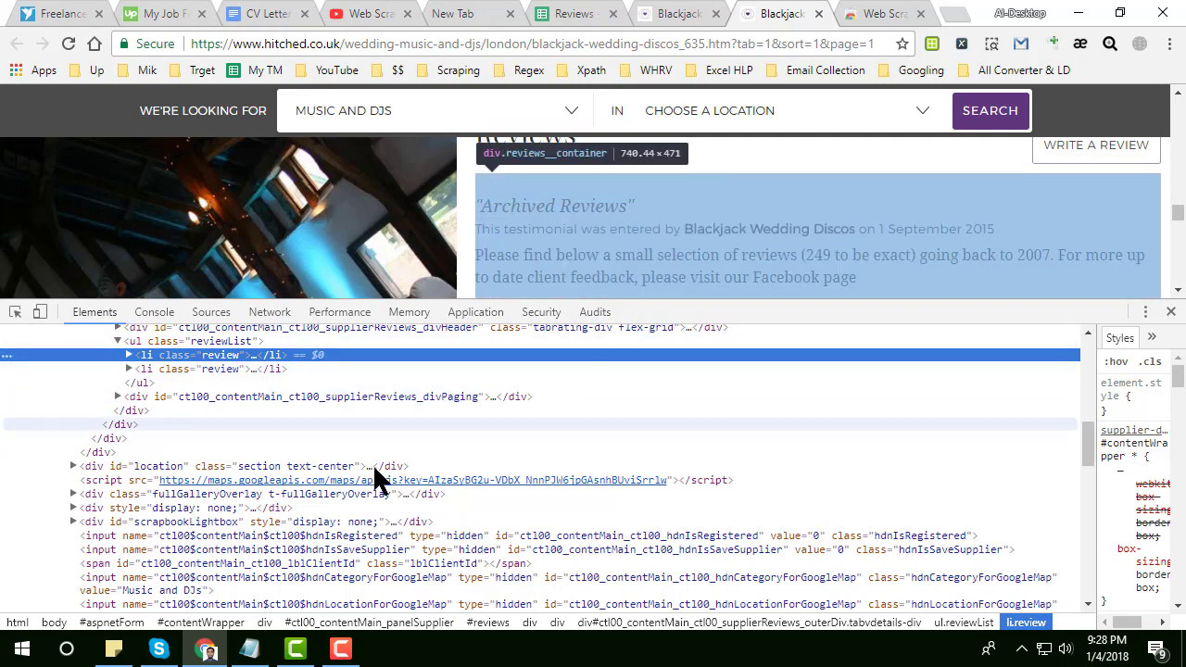
left_click(248, 649)
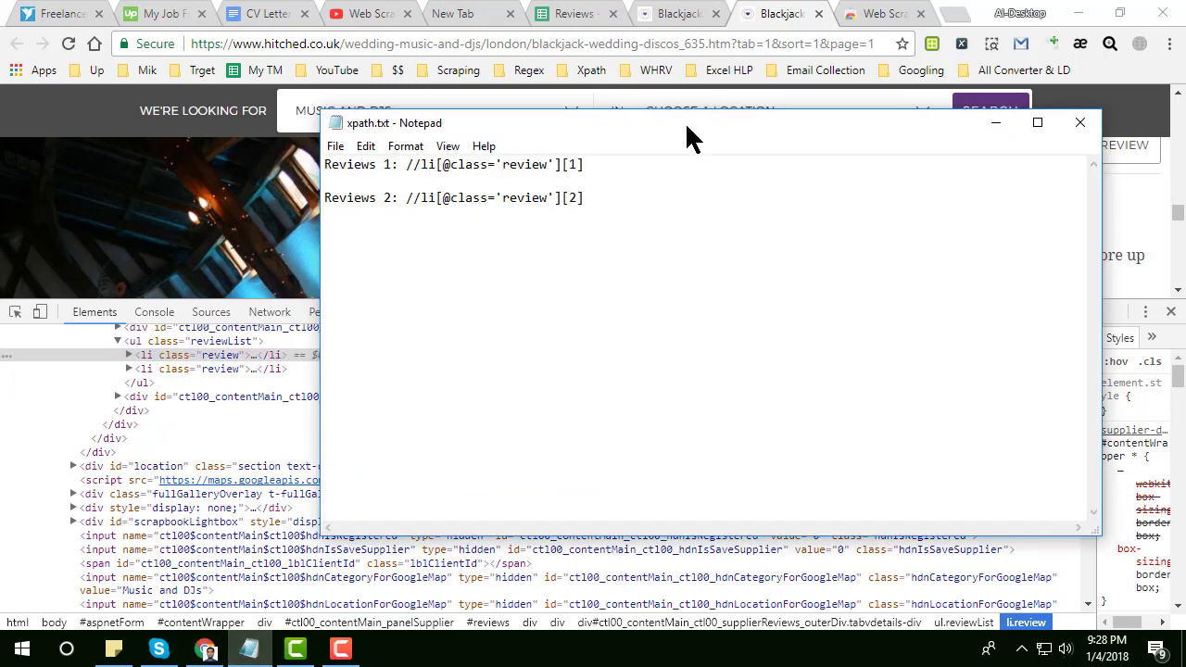
left_click_drag(688, 137, 918, 187)
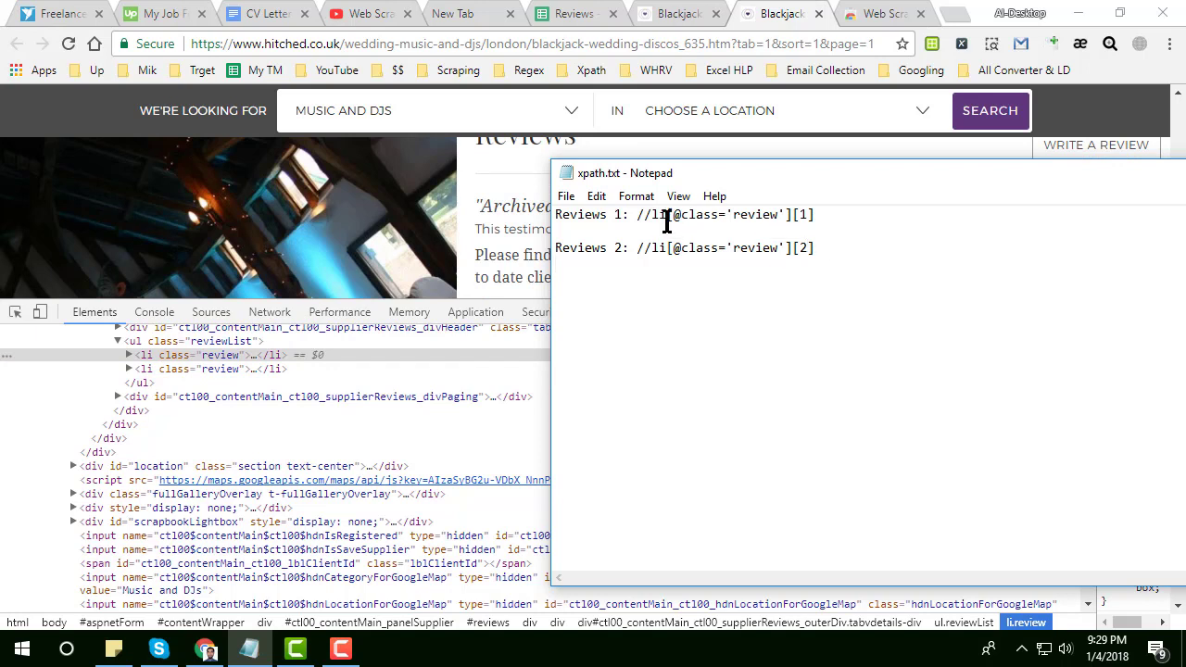
Switch to the Reviews spreadsheet and check the XPath headings in C1 and D1 and the review in C2.
left_click(585, 13)
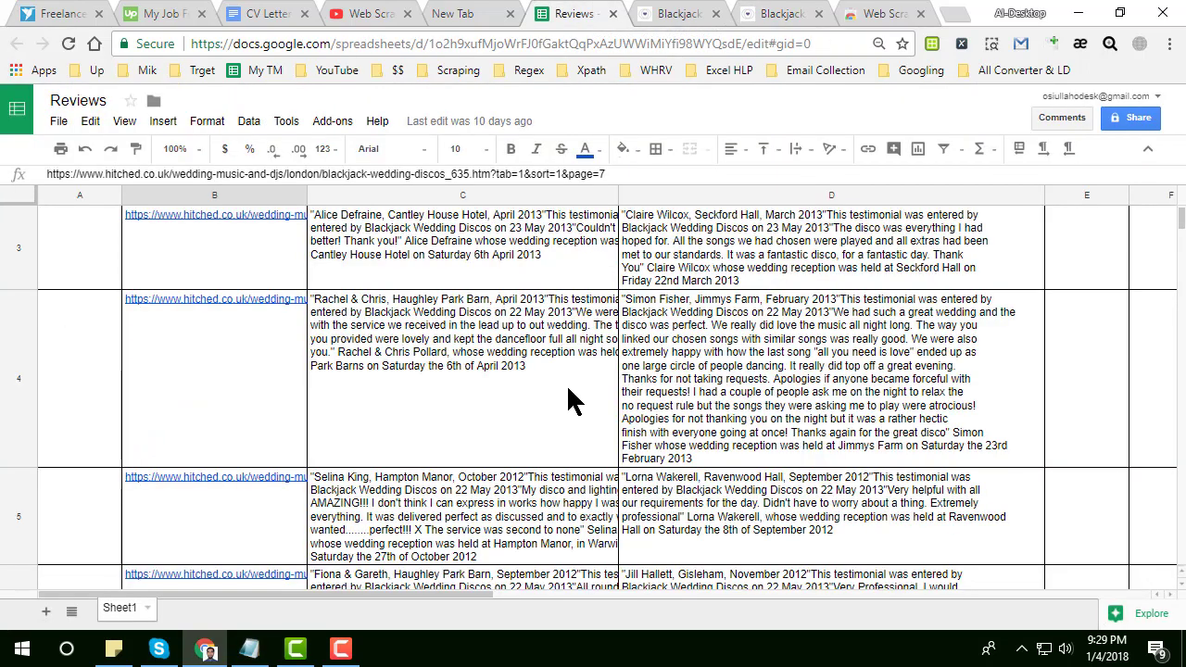
scroll(569, 394, "up", 3)
left_click(431, 217)
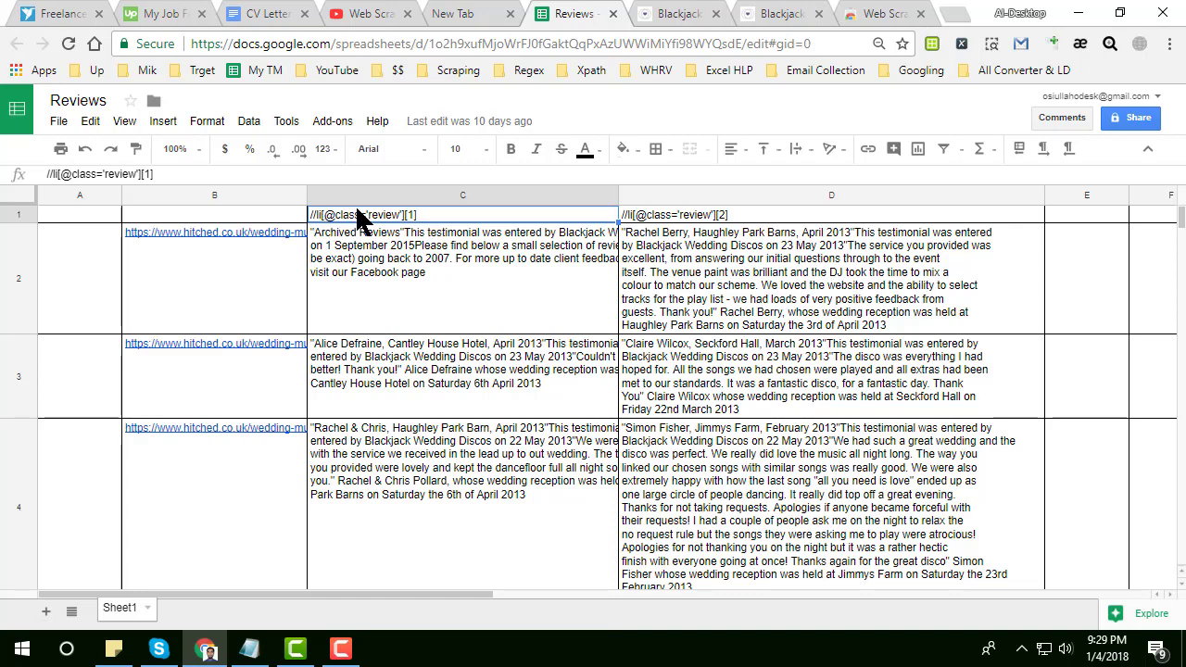
left_click(659, 220)
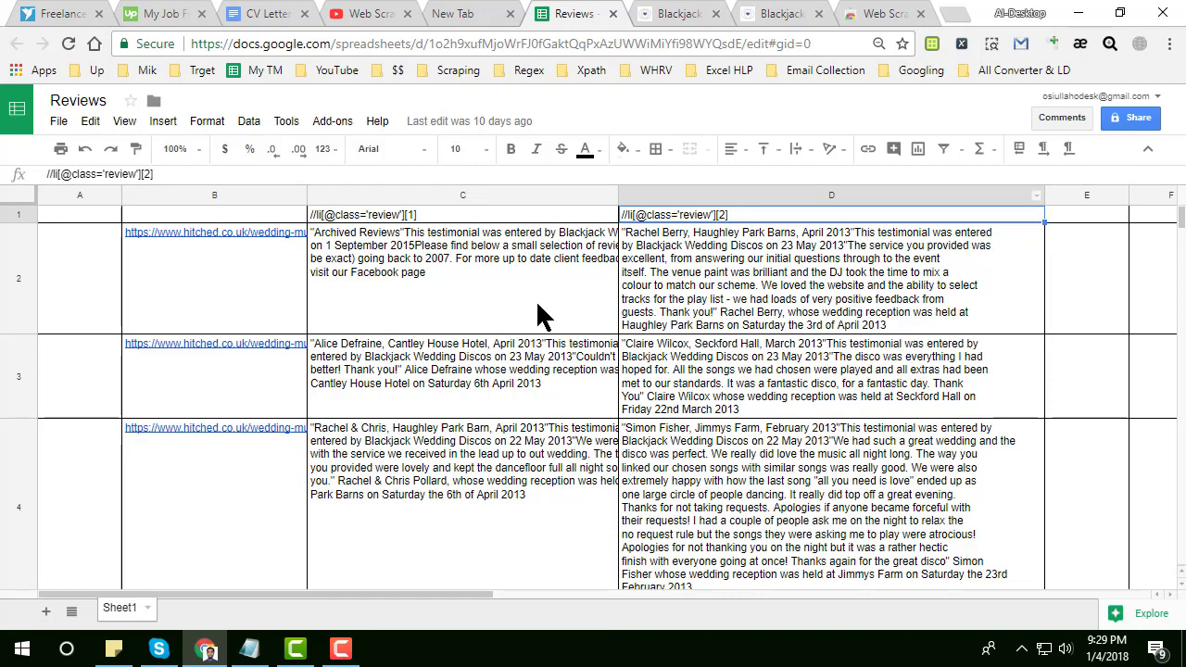
left_click(273, 217)
left_click(387, 213)
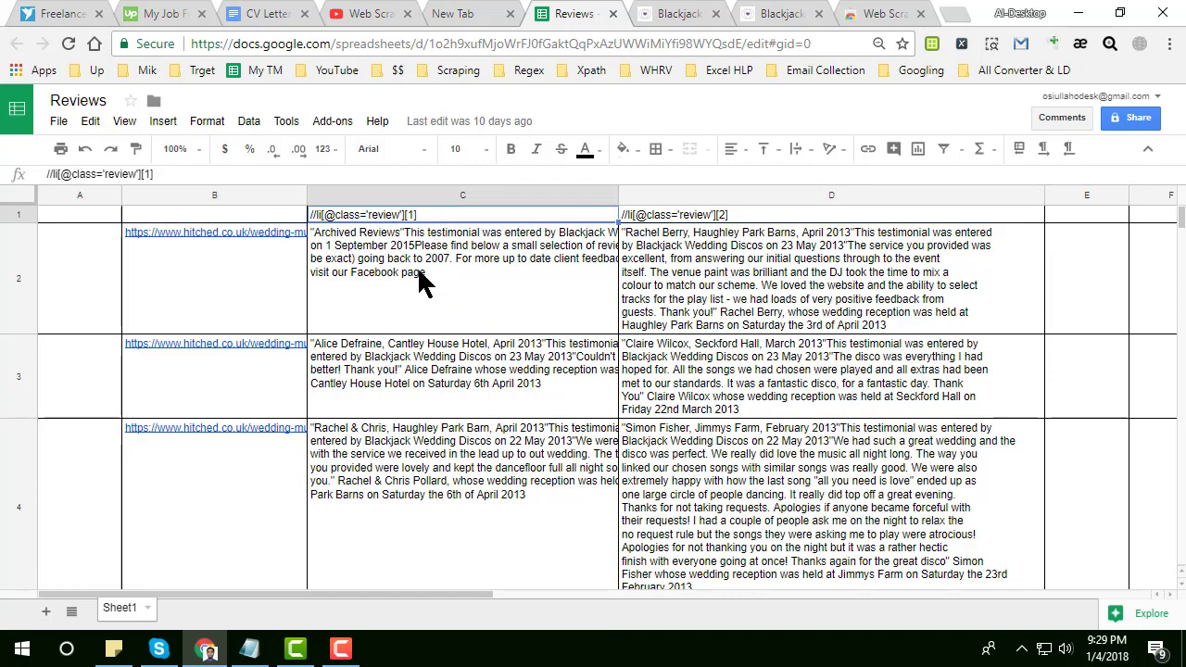
left_click(421, 283)
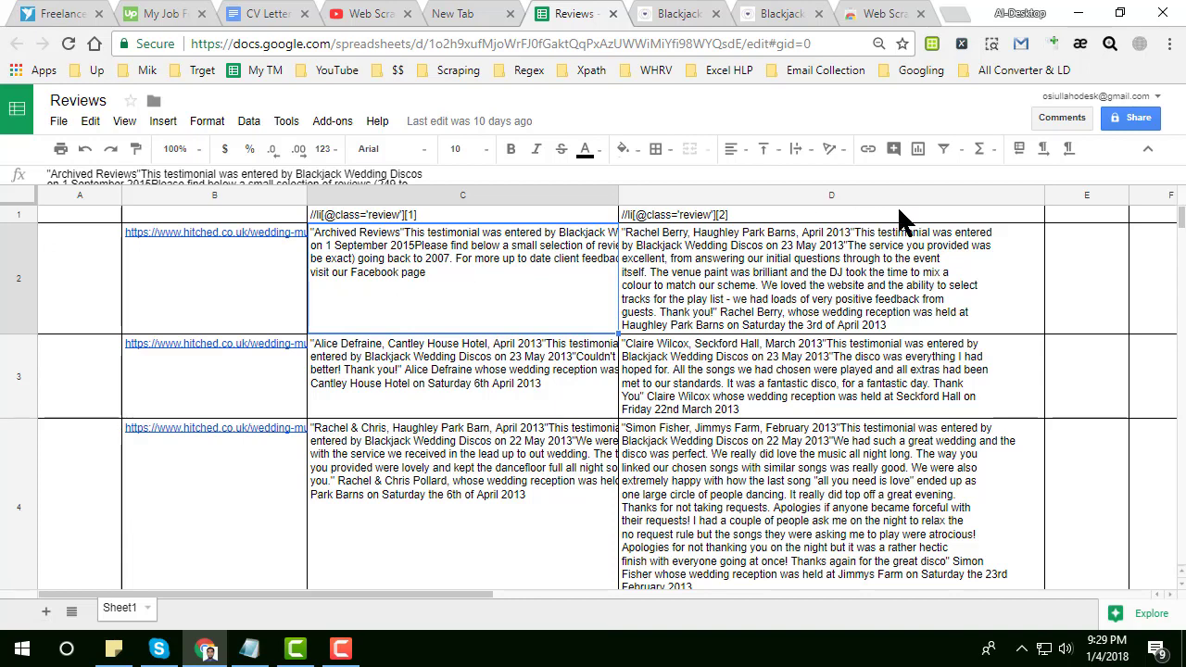
Enter the formula =IMPORTXML(B2,C1) in cell E2, referencing the page URL and the first XPath heading.
left_click(1071, 272)
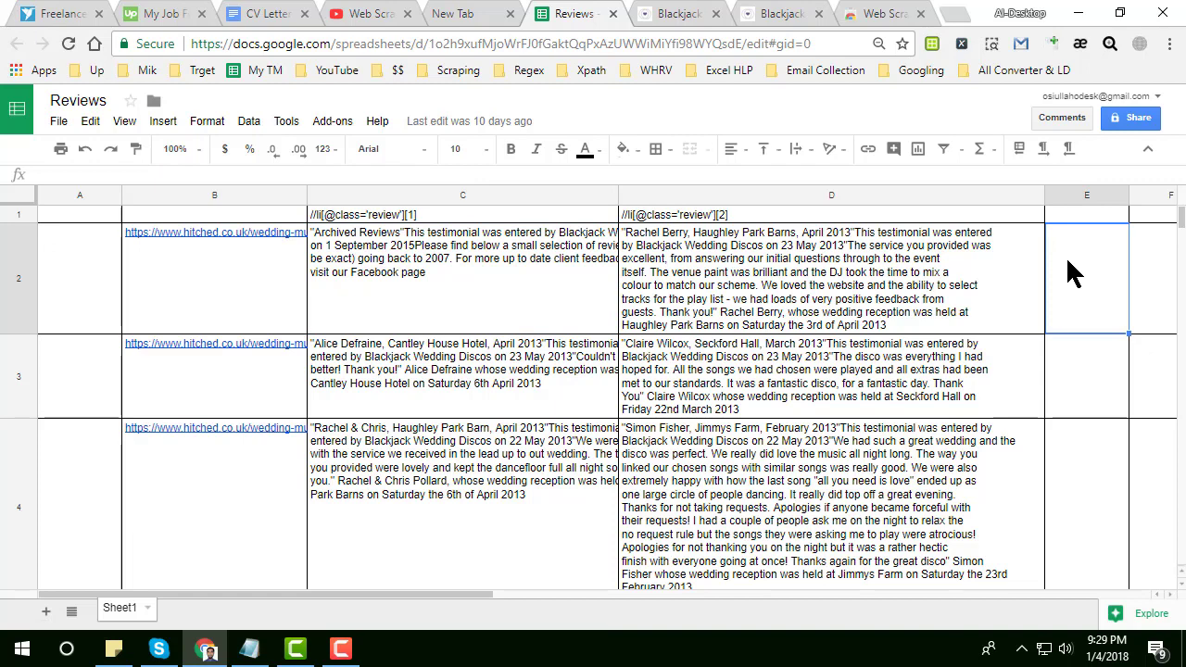
type("=")
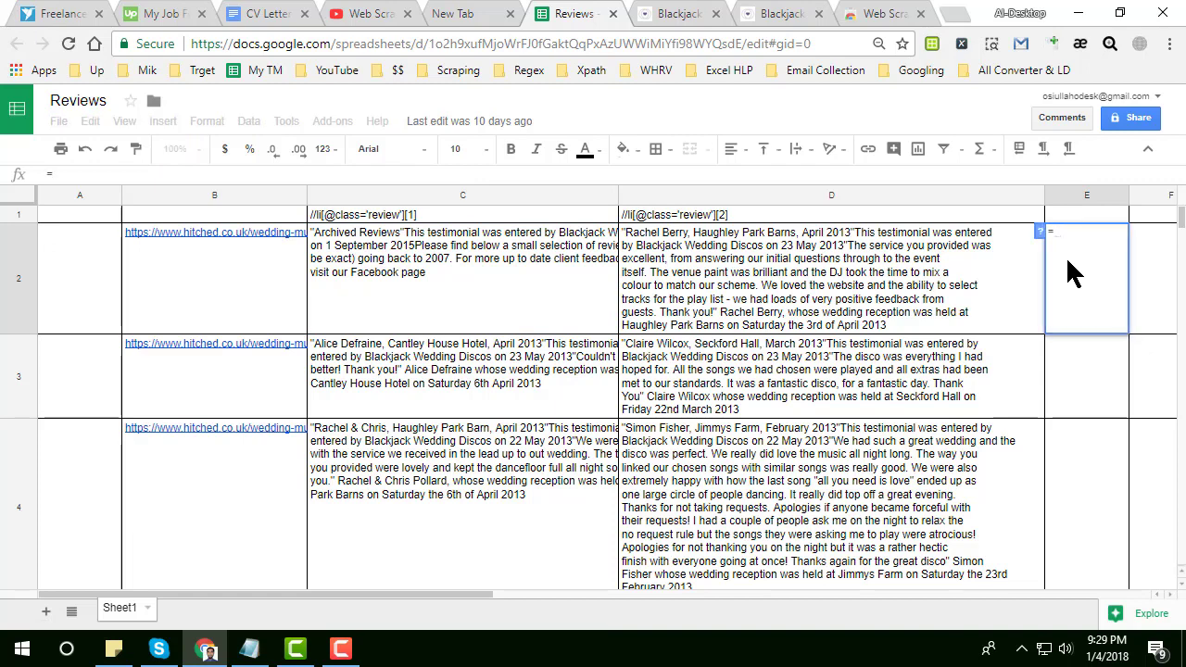
type("import")
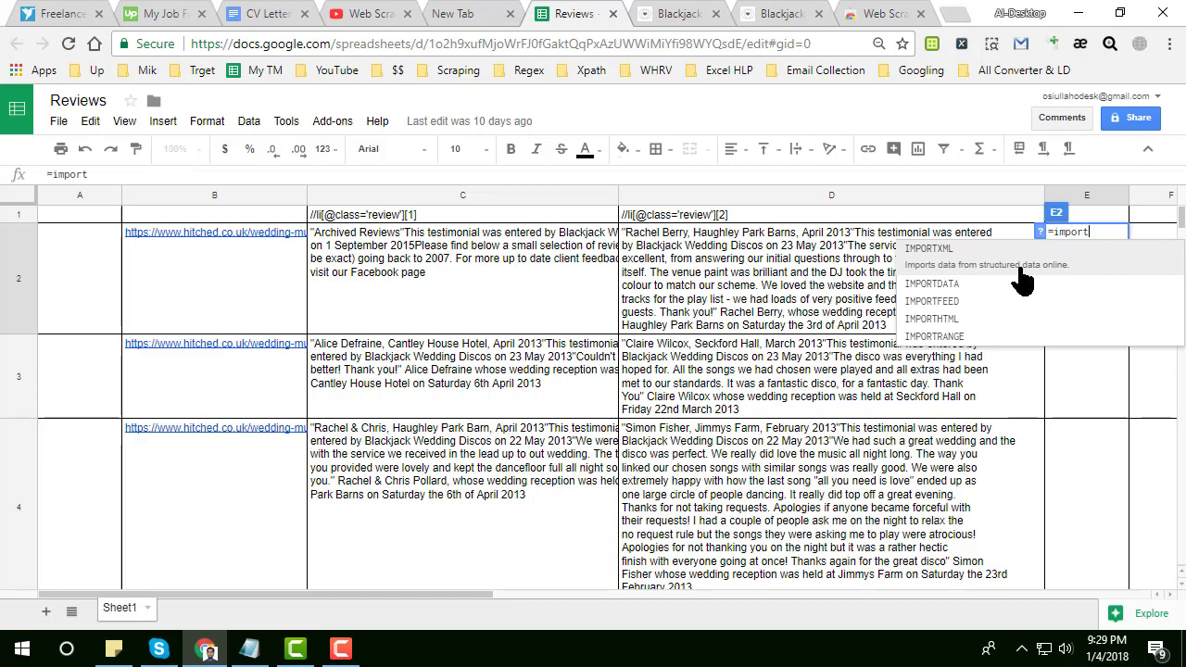
left_click(961, 265)
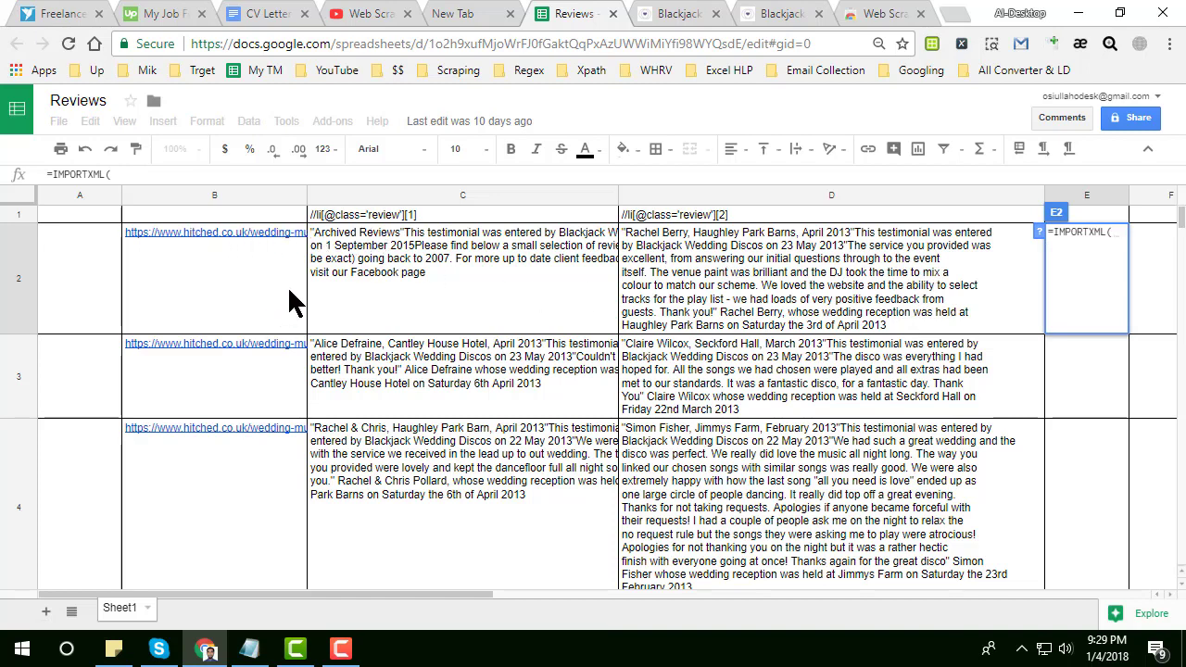
mouse_move(234, 290)
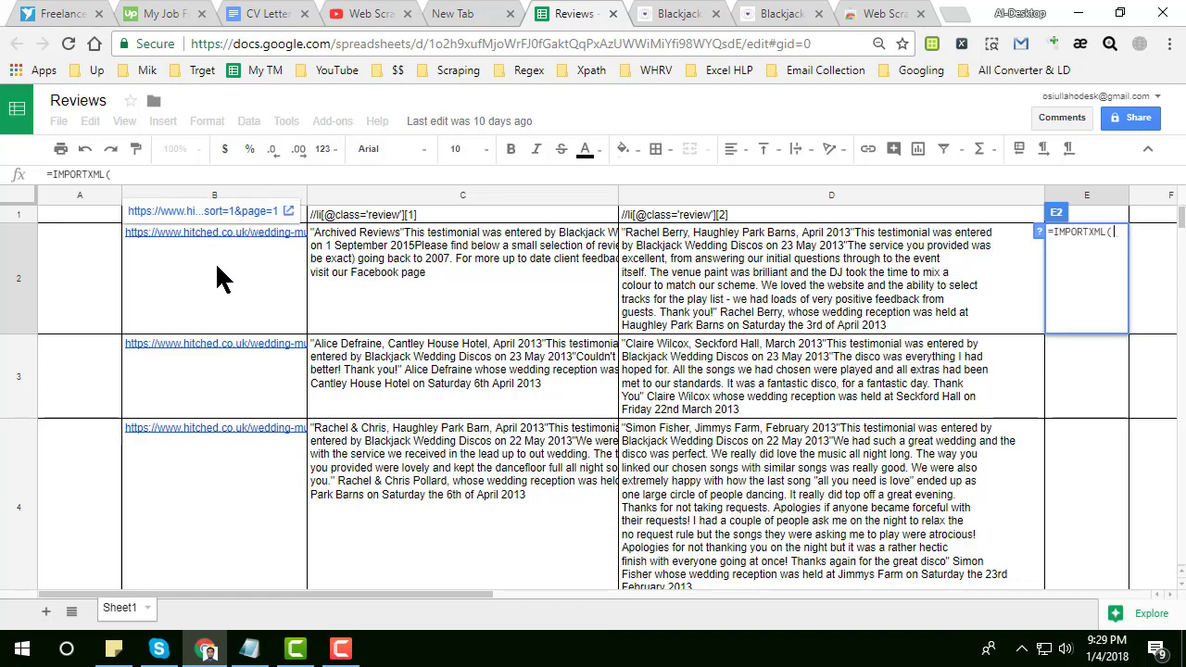
left_click(220, 278)
type(",")
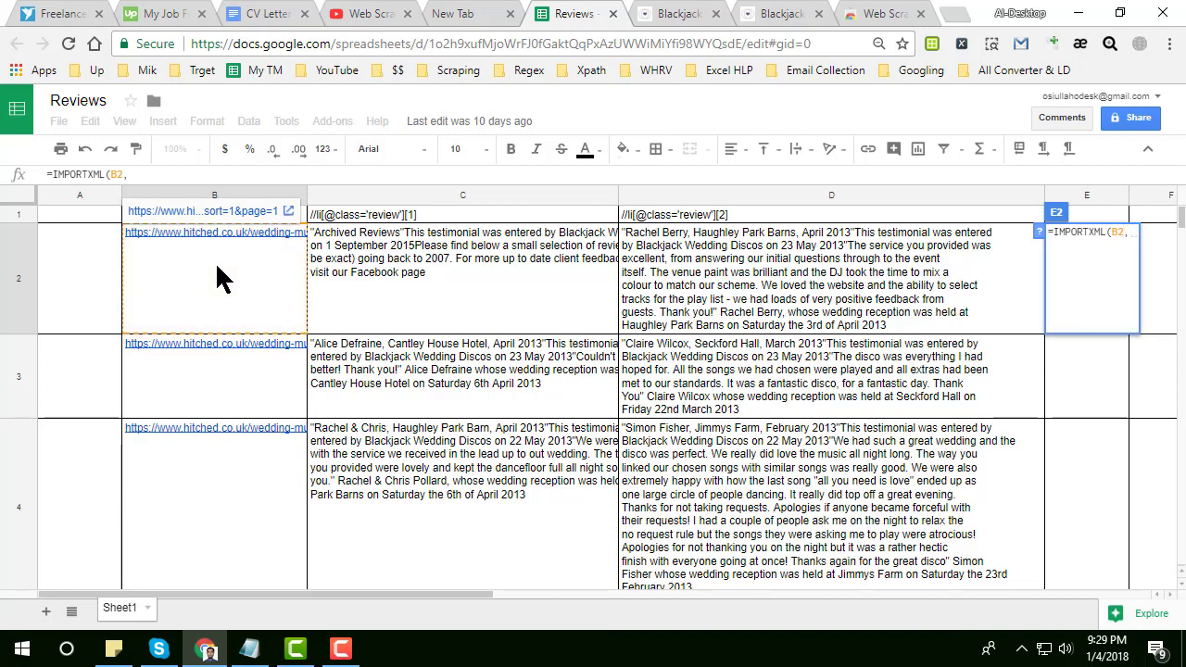
left_click(379, 215)
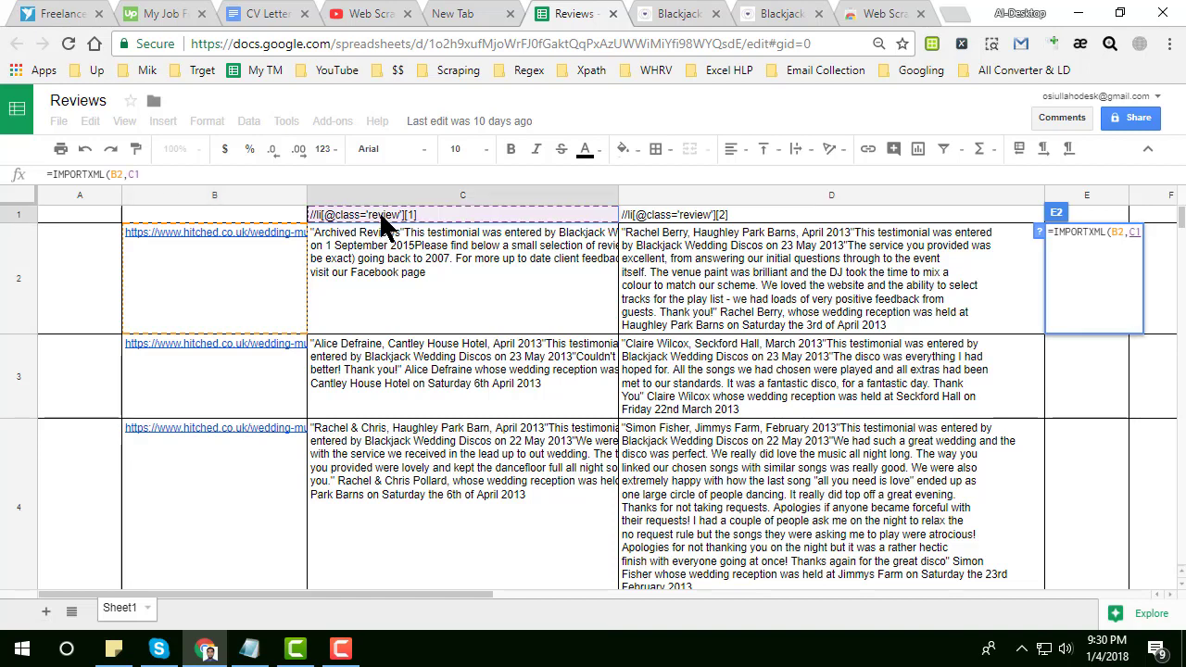
key("Return")
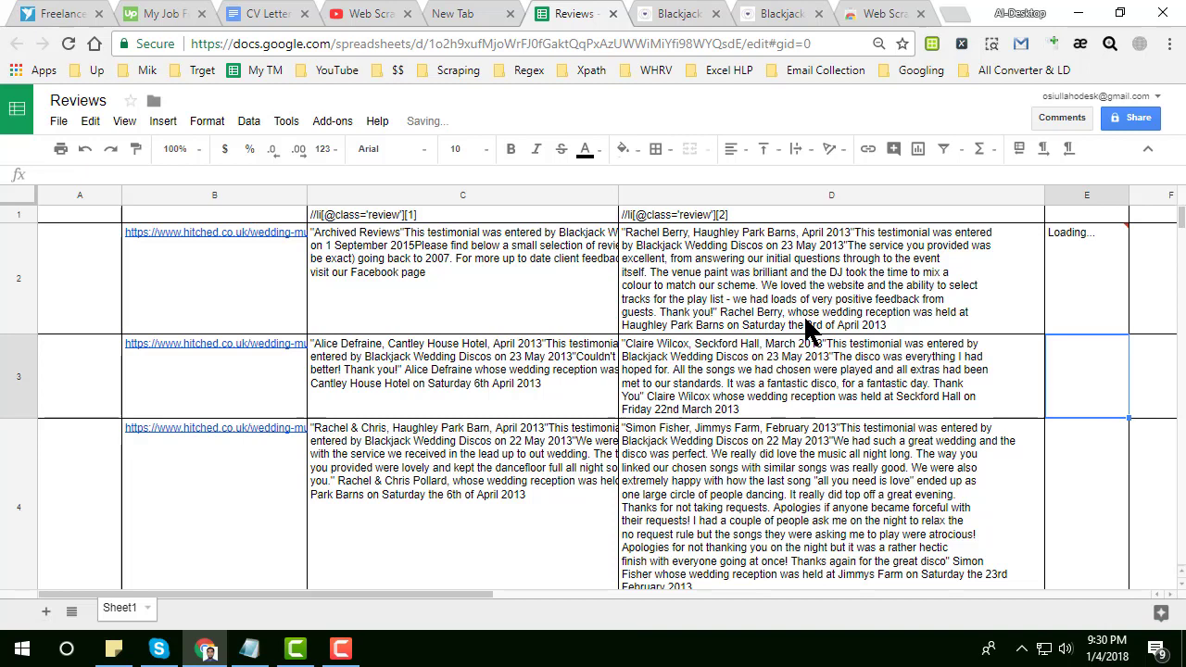
Reselect E2 and check its IMPORTXML formula and import result.
left_click(1072, 257)
key("Right")
key("Right")
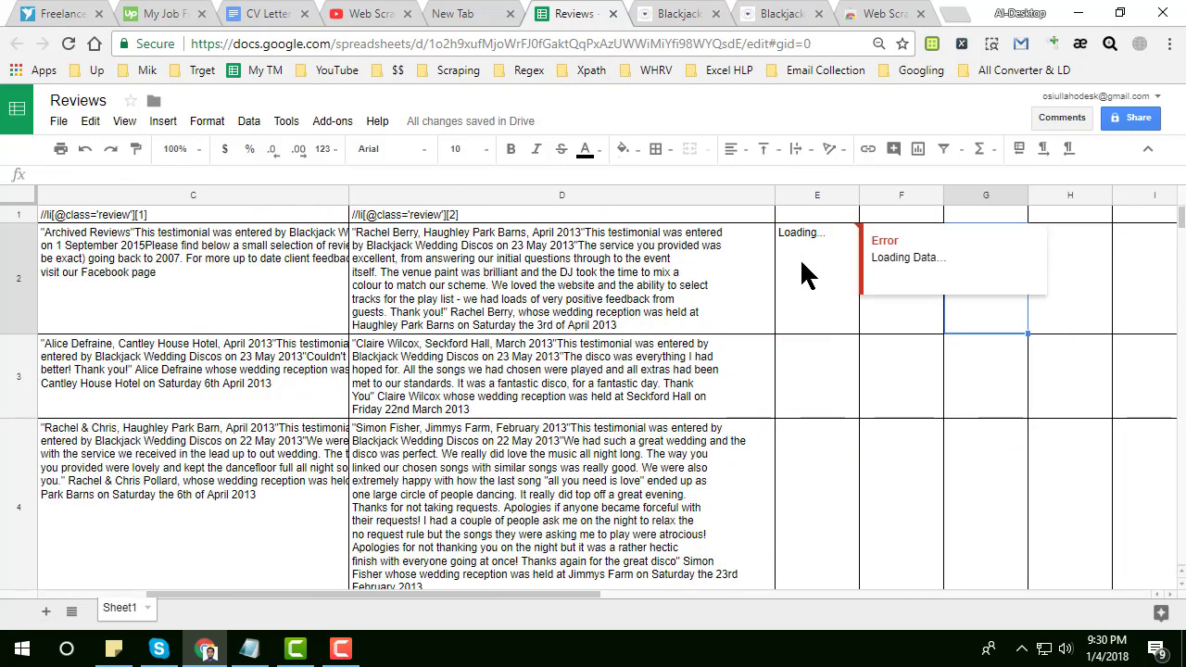
left_click(803, 274)
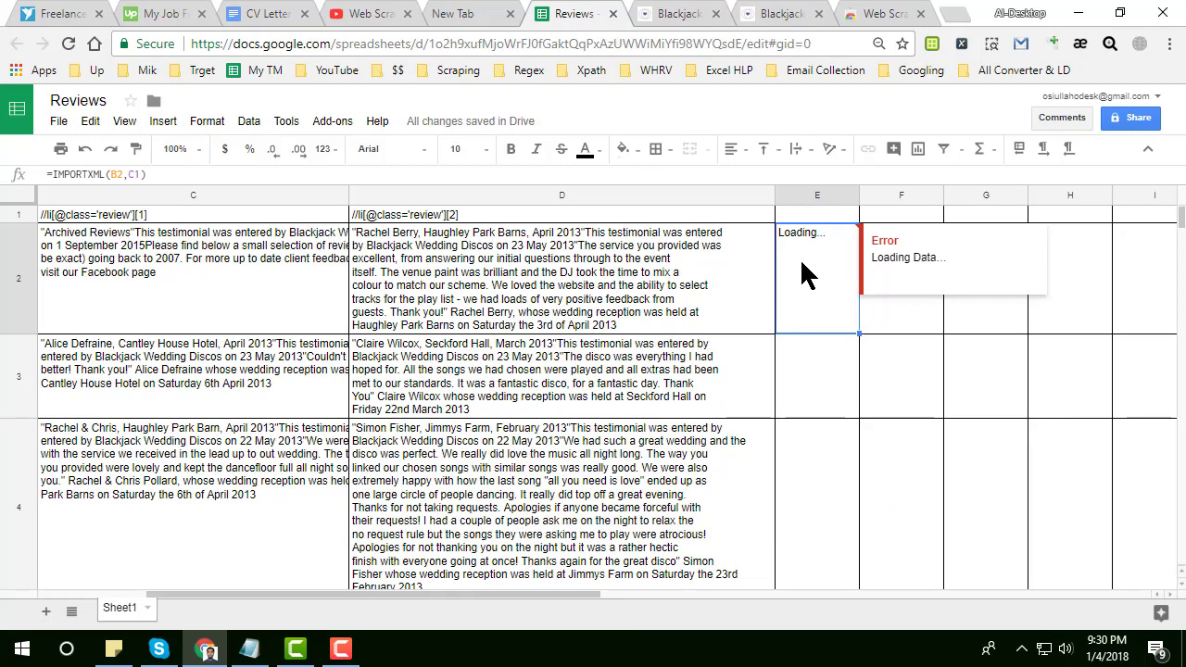
Find the two reviews on page 2 of the Blackjack Wedding Discos listing and compare them with row 3 of the Reviews spreadsheet.
left_click(683, 12)
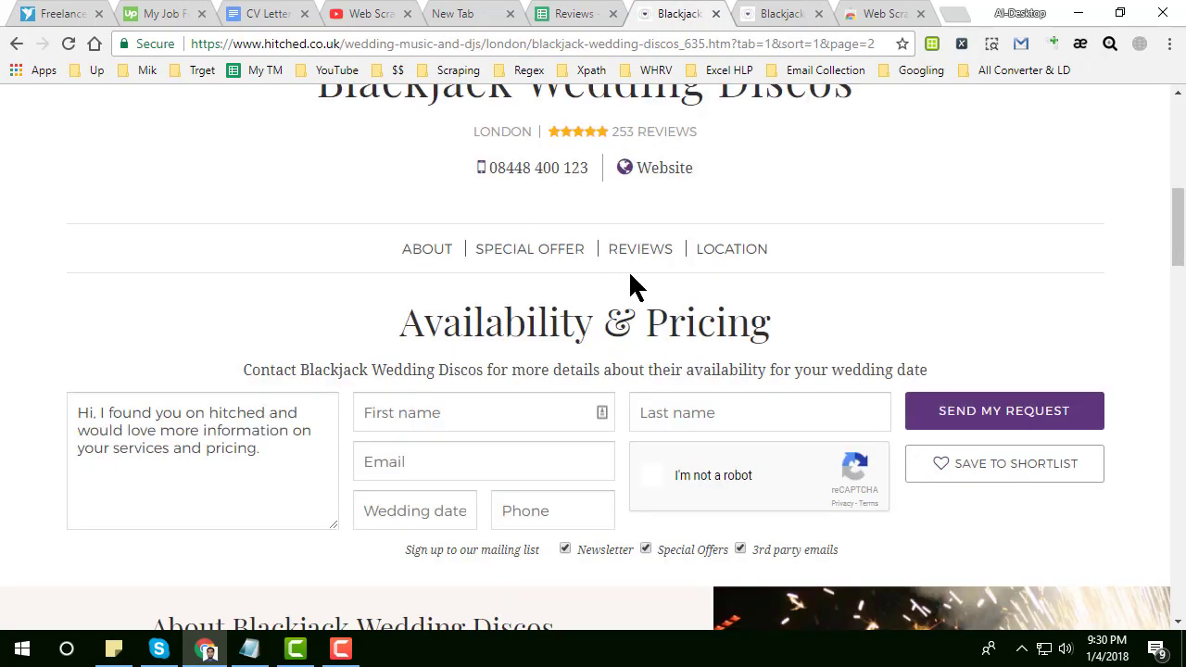
scroll(638, 285, "down", 2)
scroll(646, 343, "down", 3)
scroll(642, 366, "down", 8)
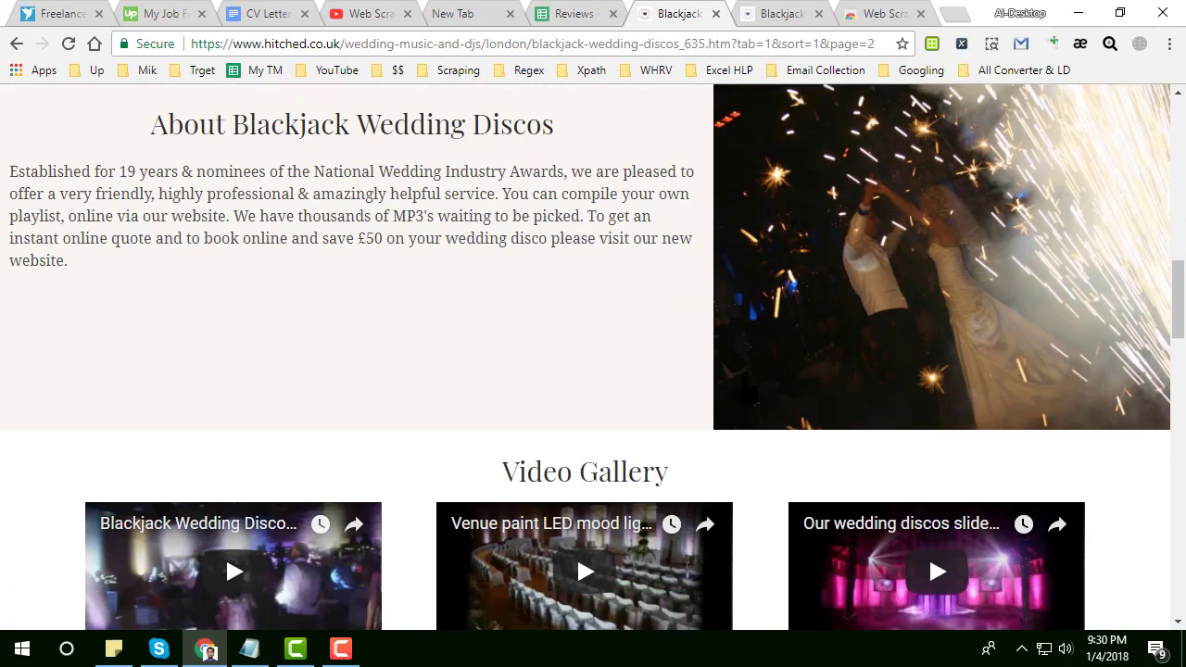
scroll(627, 374, "down", 5)
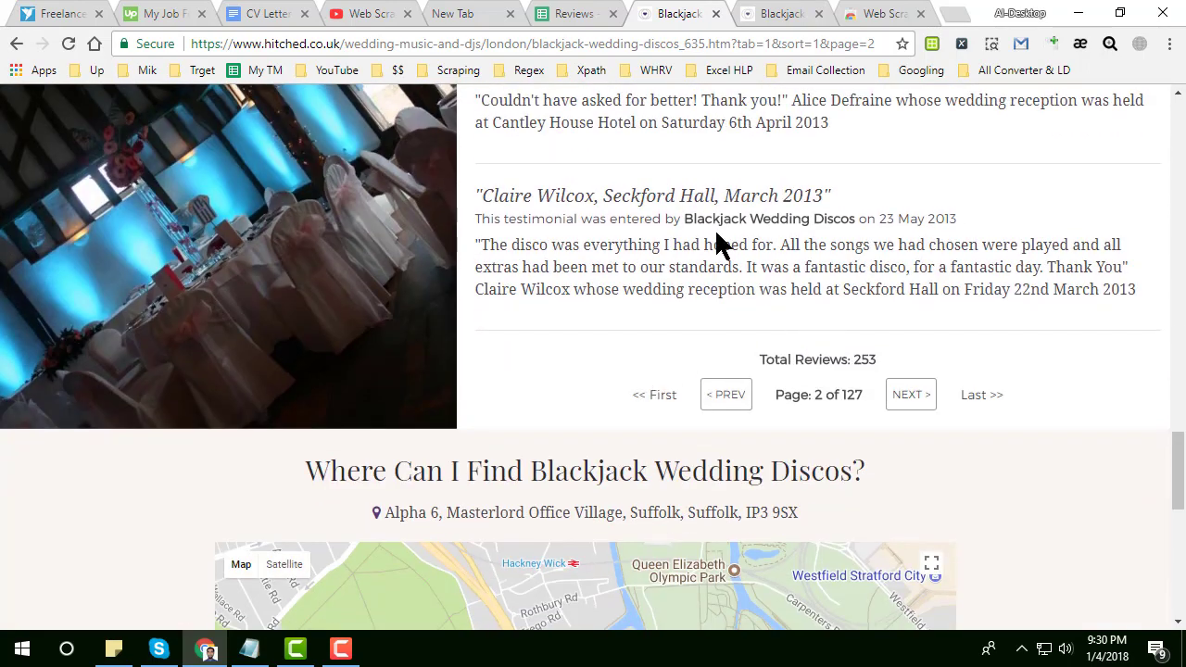
scroll(535, 252, "up", 2)
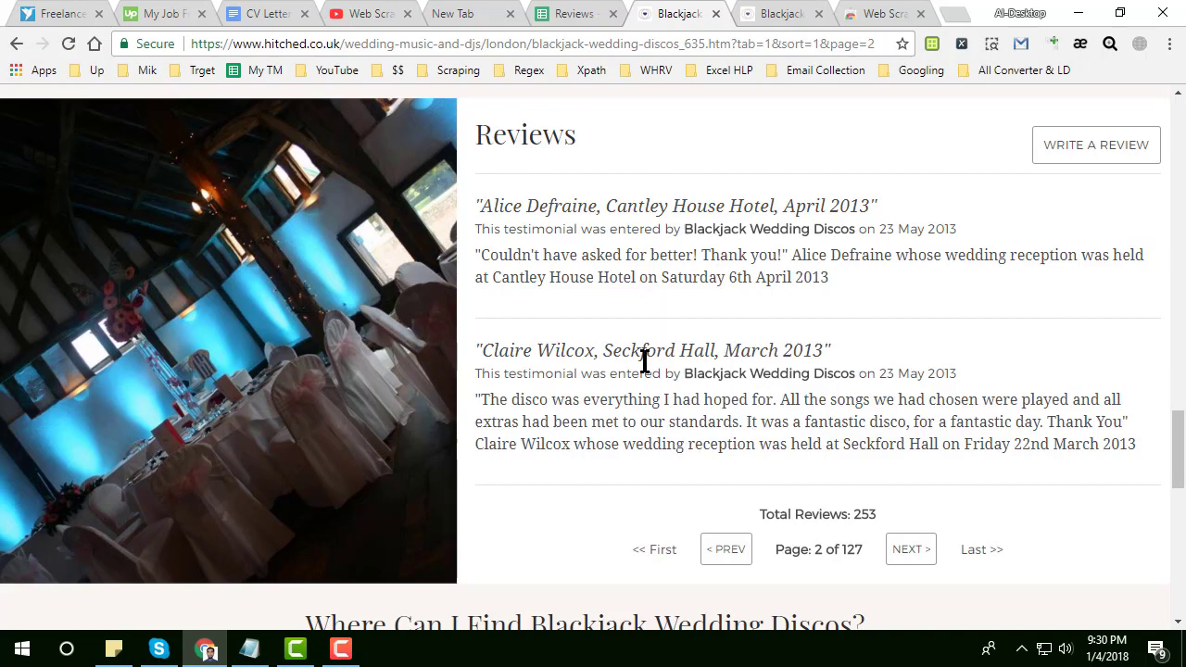
left_click(584, 21)
left_click(572, 370)
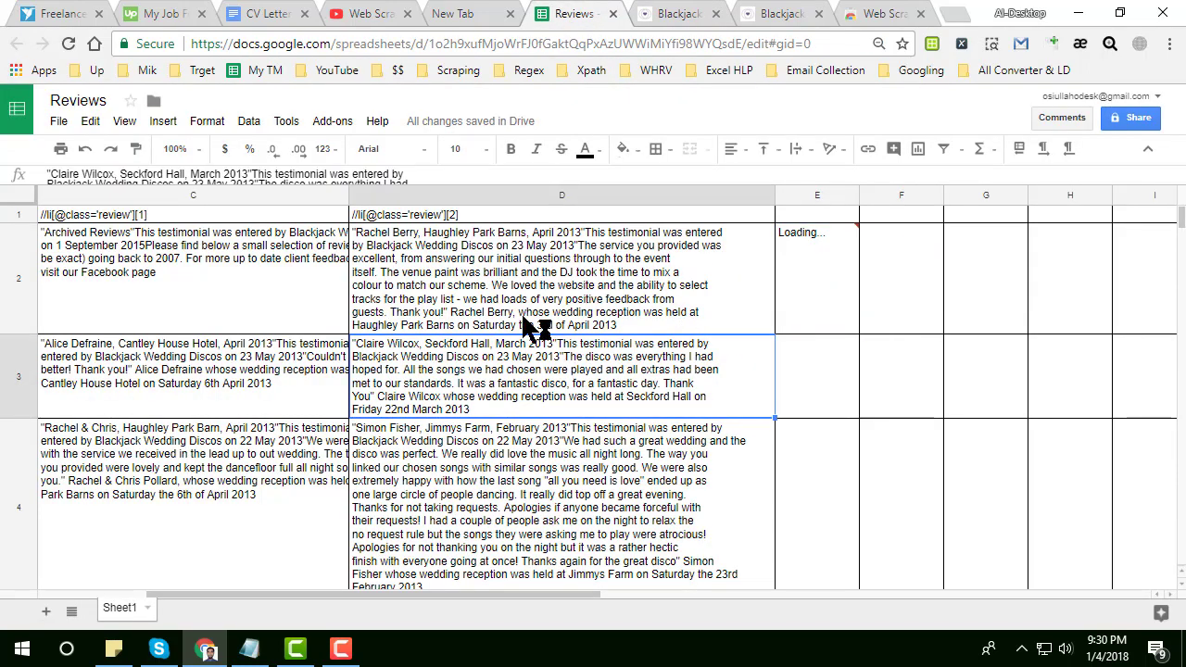
Look through the scraped reviews in columns C and D down to about row 72, and return to row 2.
left_click(297, 273)
key("Left")
key("Left")
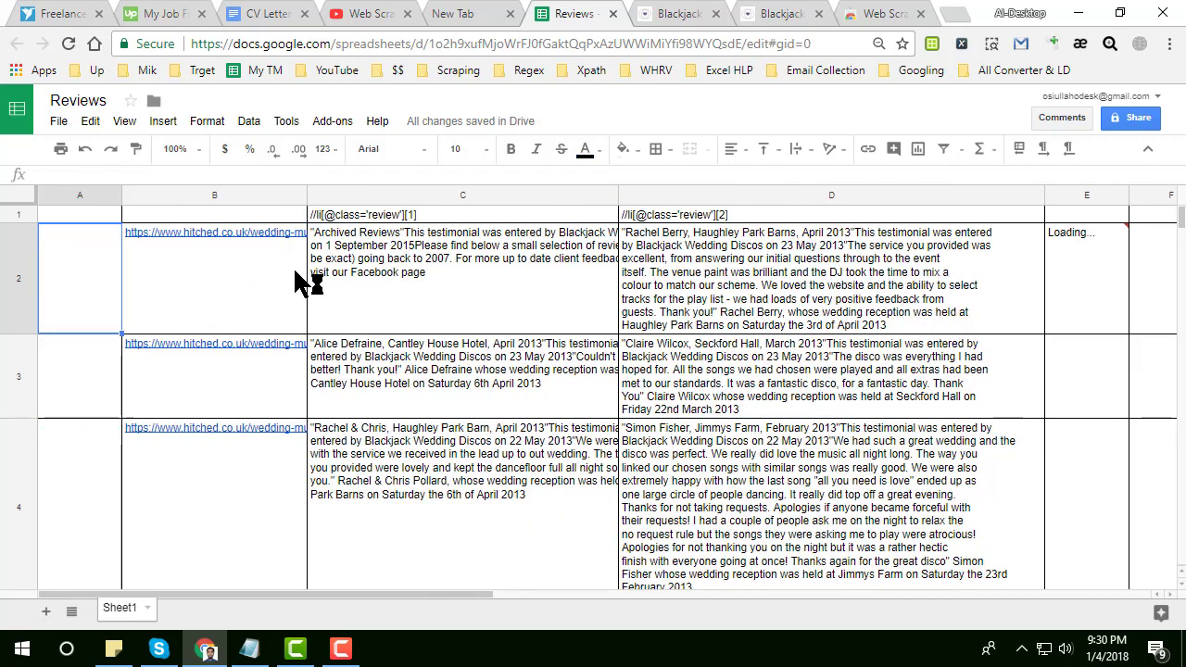
left_click(486, 298)
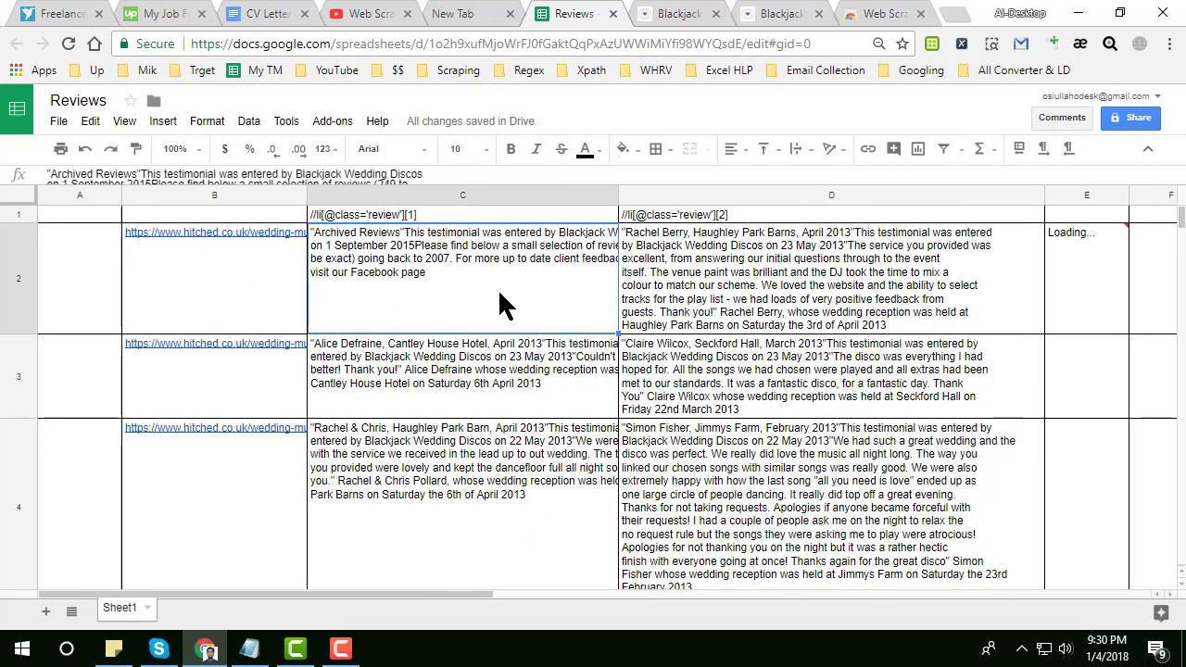
scroll(494, 262, "down", 10)
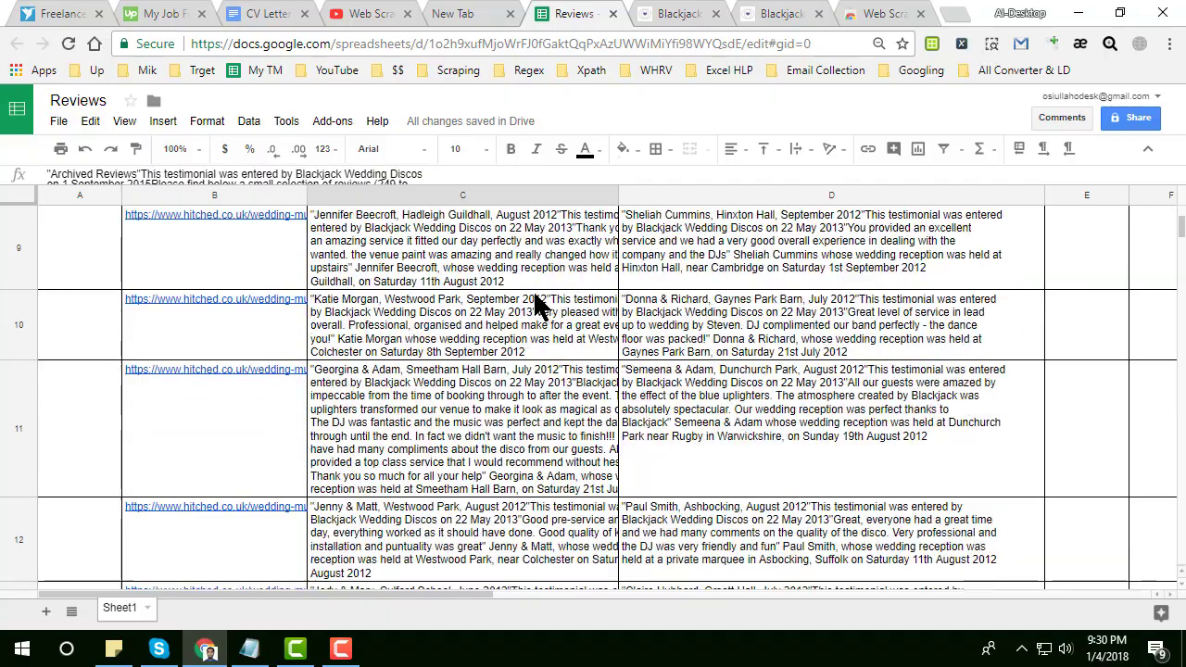
scroll(547, 314, "down", 10)
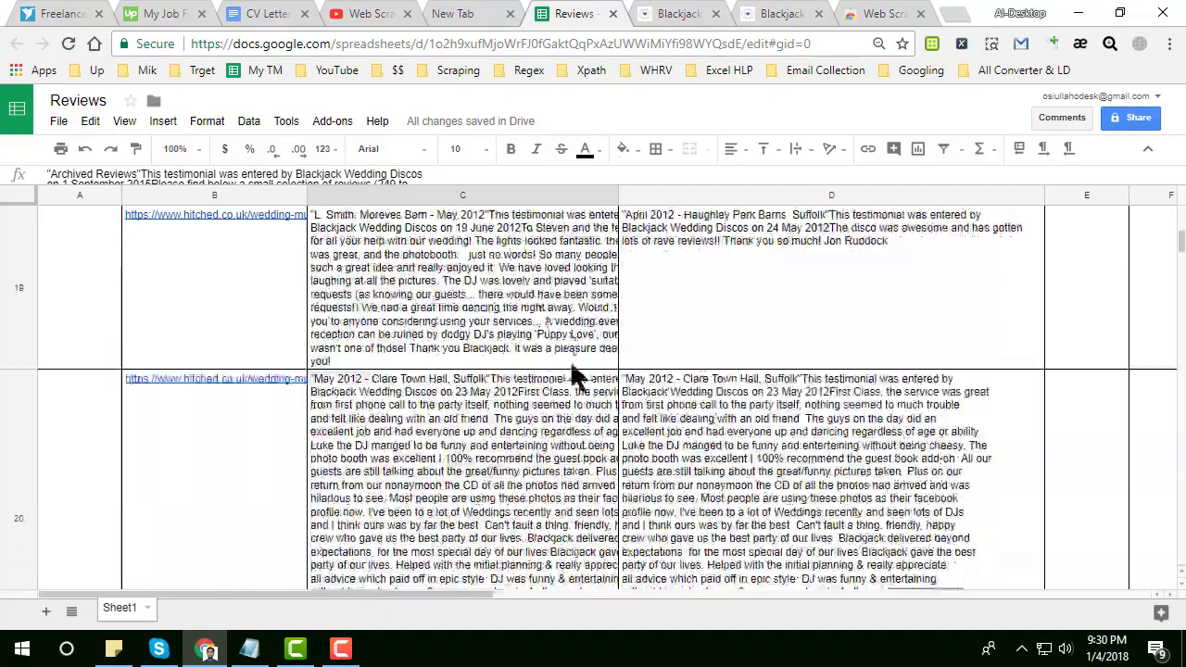
scroll(584, 380, "down", 10)
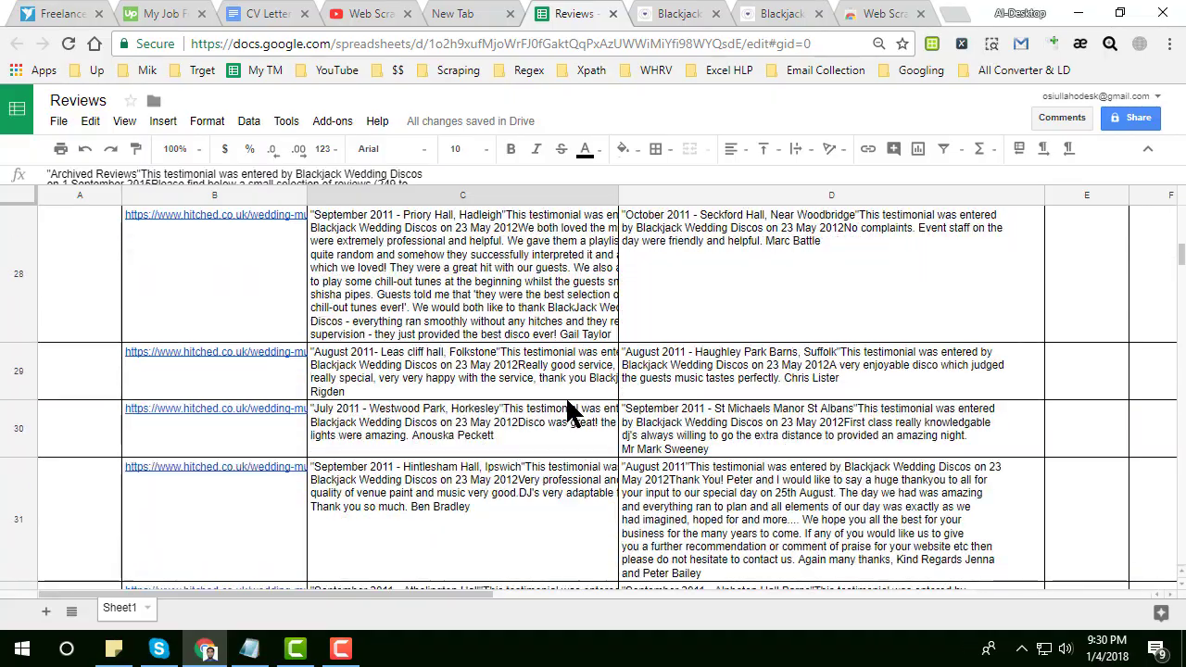
scroll(572, 401, "down", 10)
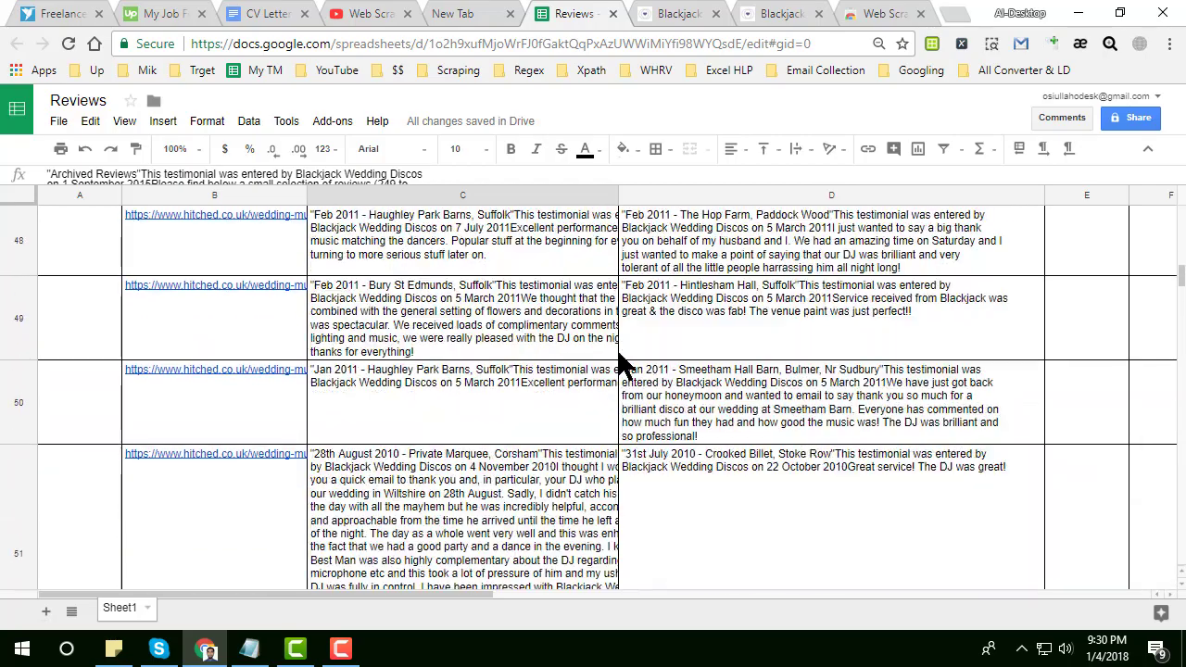
scroll(620, 355, "down", 10)
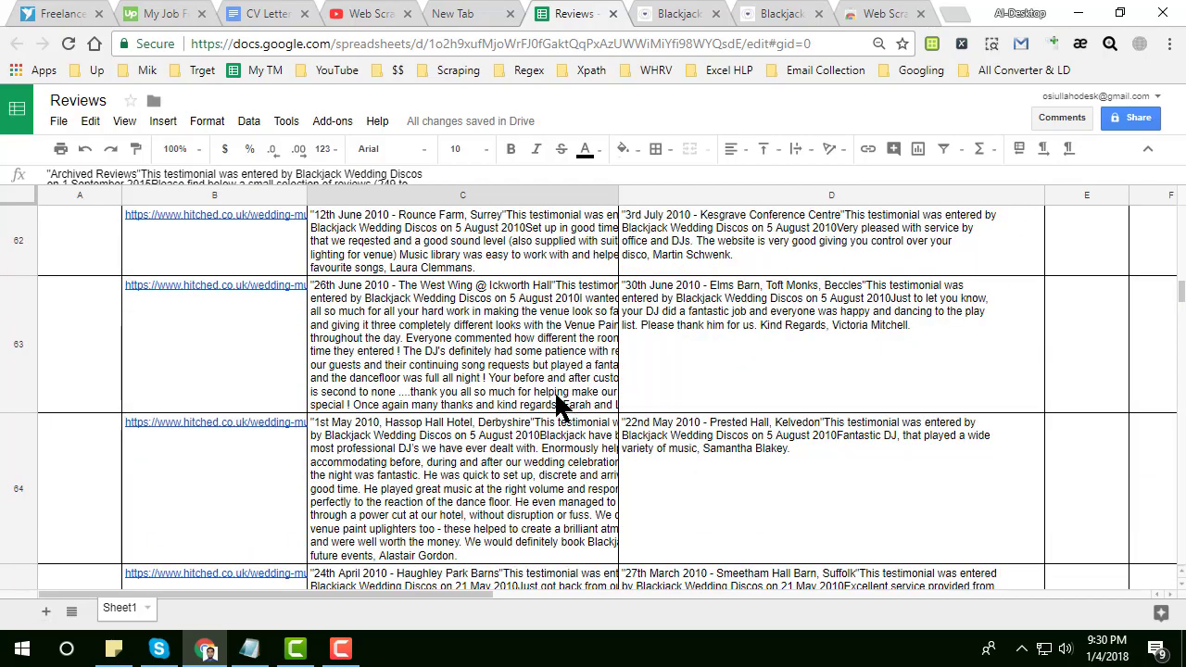
scroll(556, 394, "down", 3)
scroll(546, 384, "down", 5)
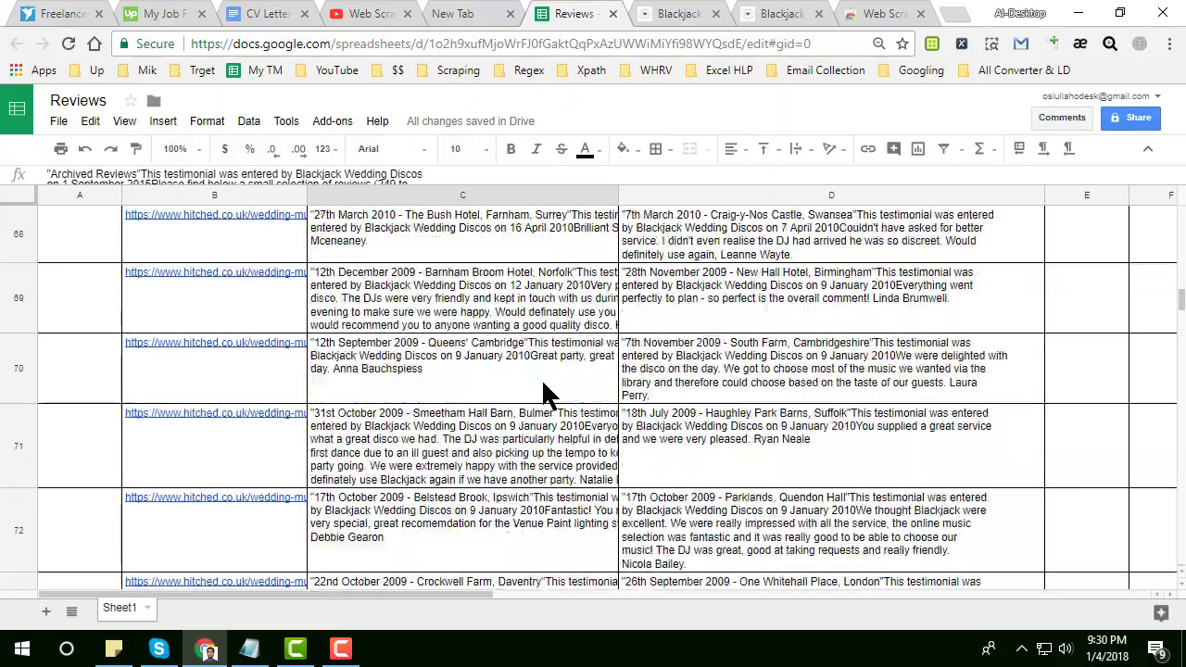
scroll(545, 380, "up", 3)
scroll(543, 380, "up", 15)
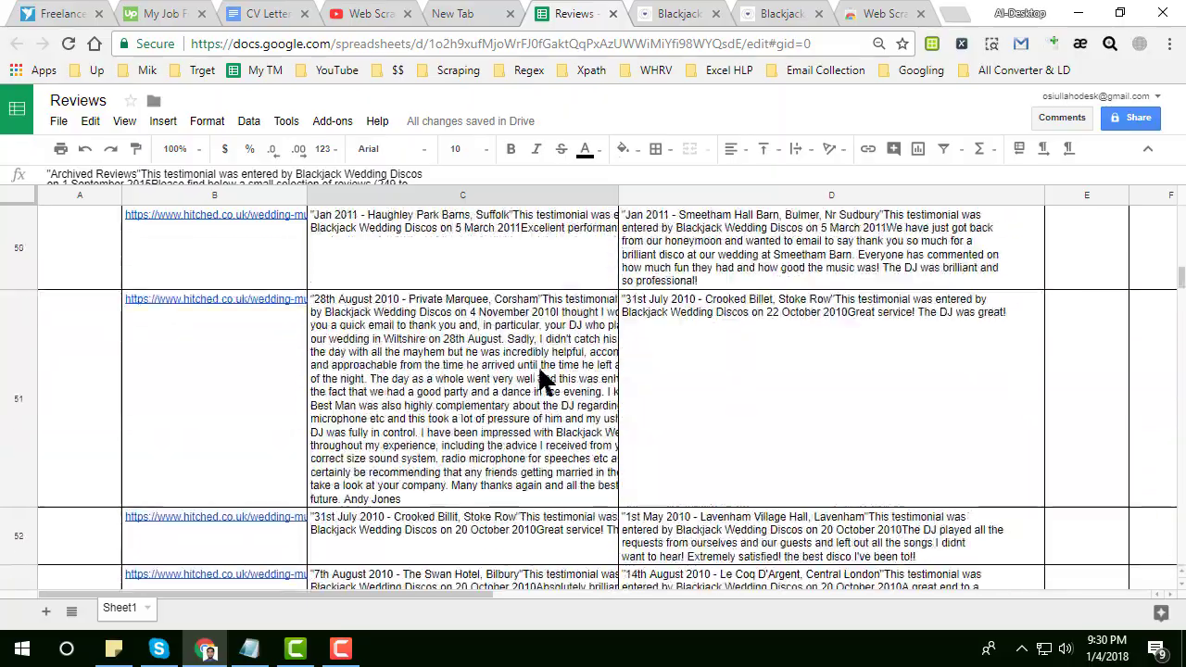
scroll(542, 380, "up", 15)
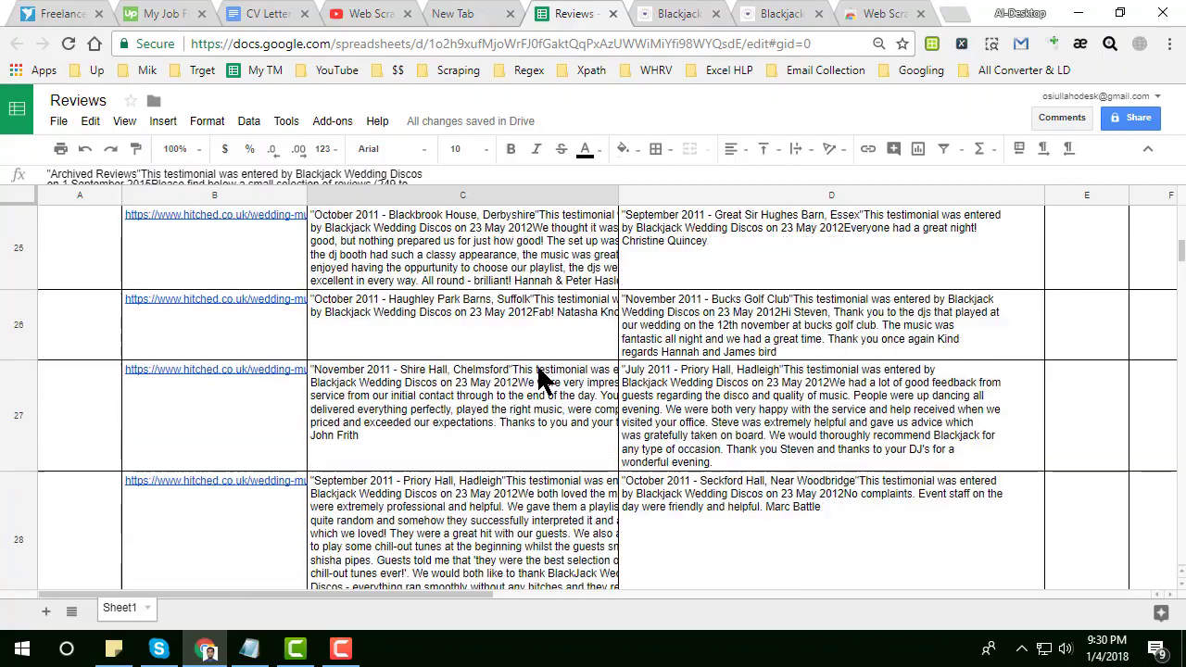
scroll(542, 380, "up", 6)
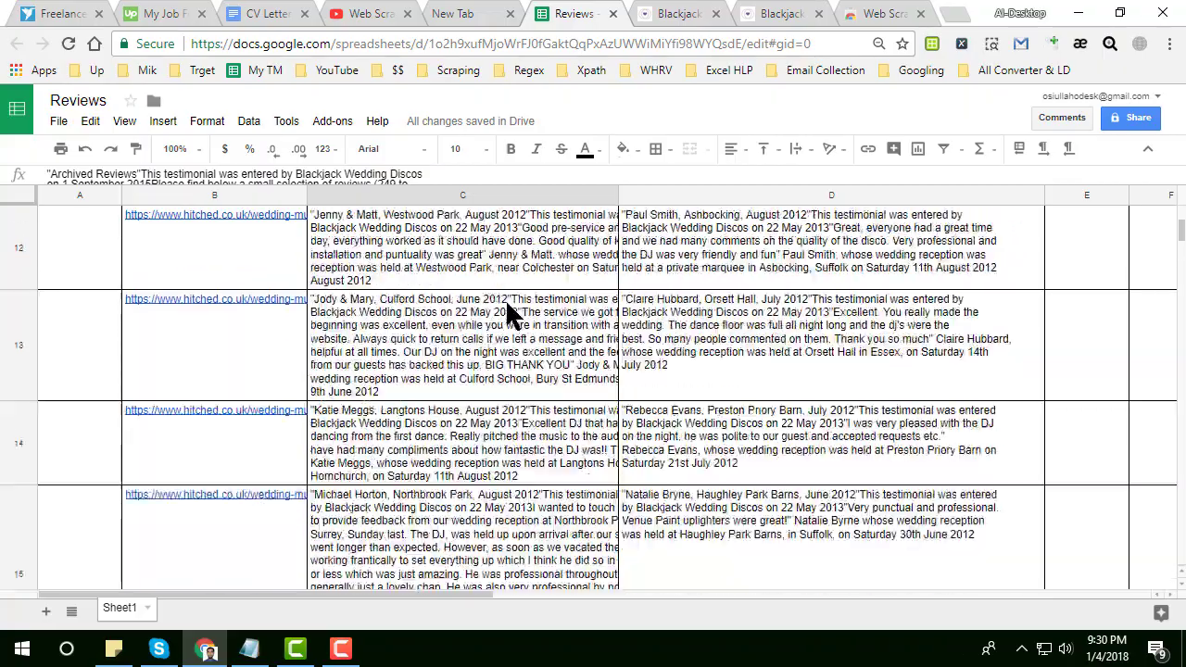
scroll(561, 325, "up", 10)
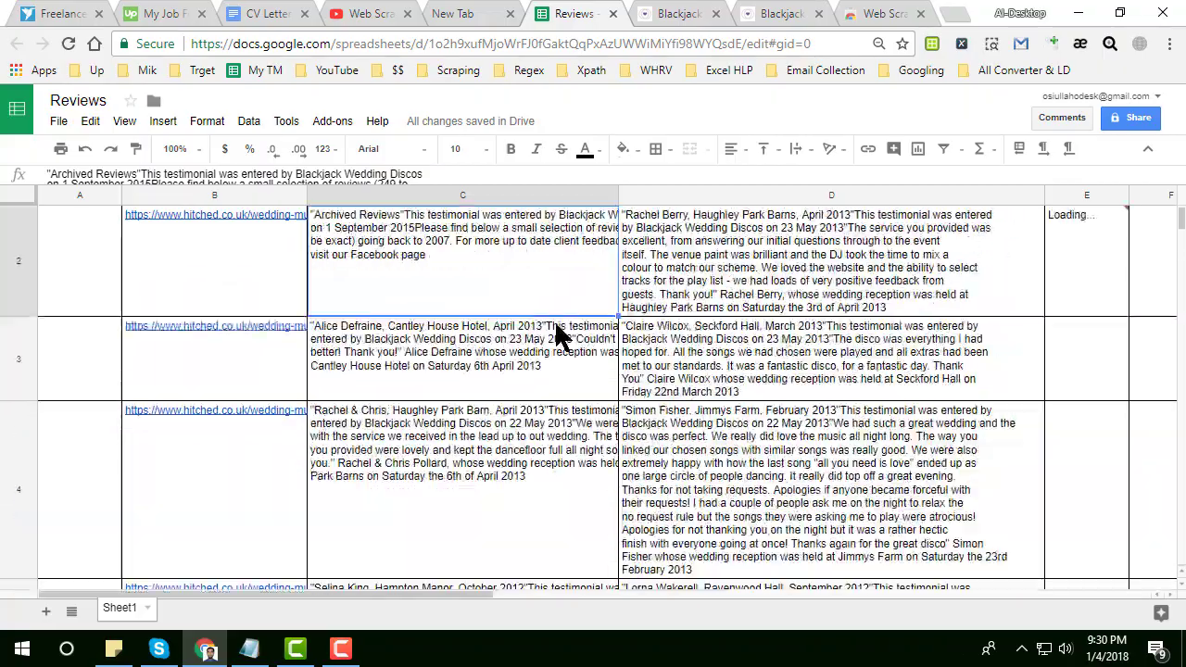
Recheck the import in E2 and the reviews in row 2, and switch to the Web Scraper extension page in the Chrome Web Store.
left_click(1107, 306)
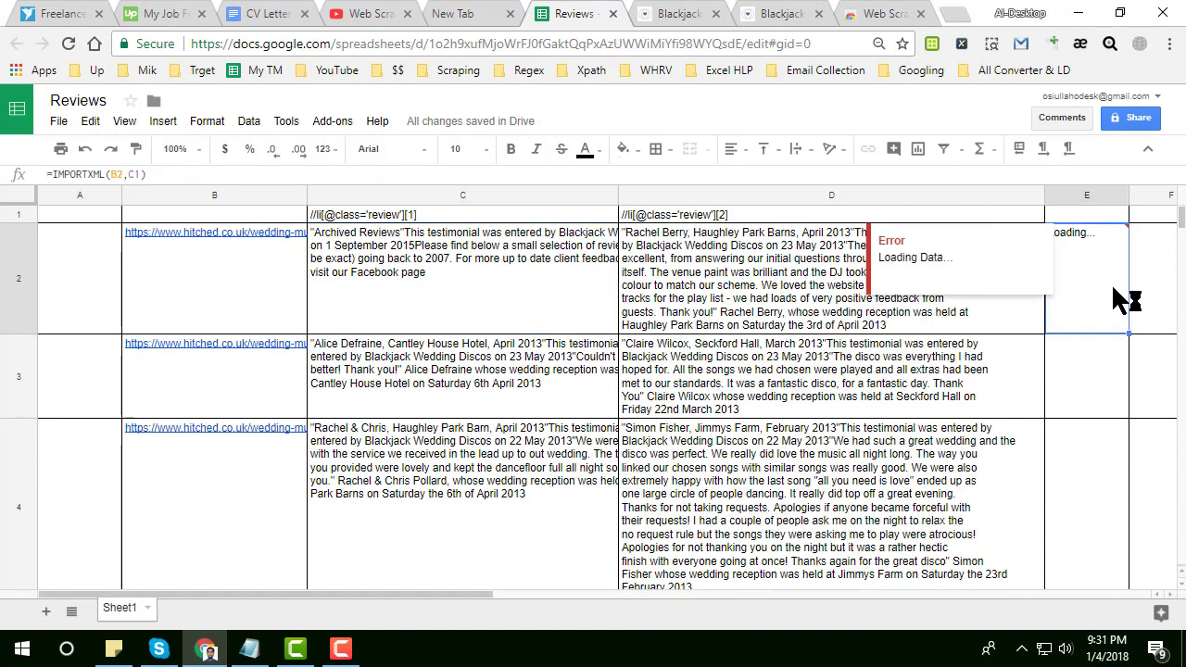
left_click(959, 292)
left_click(435, 283)
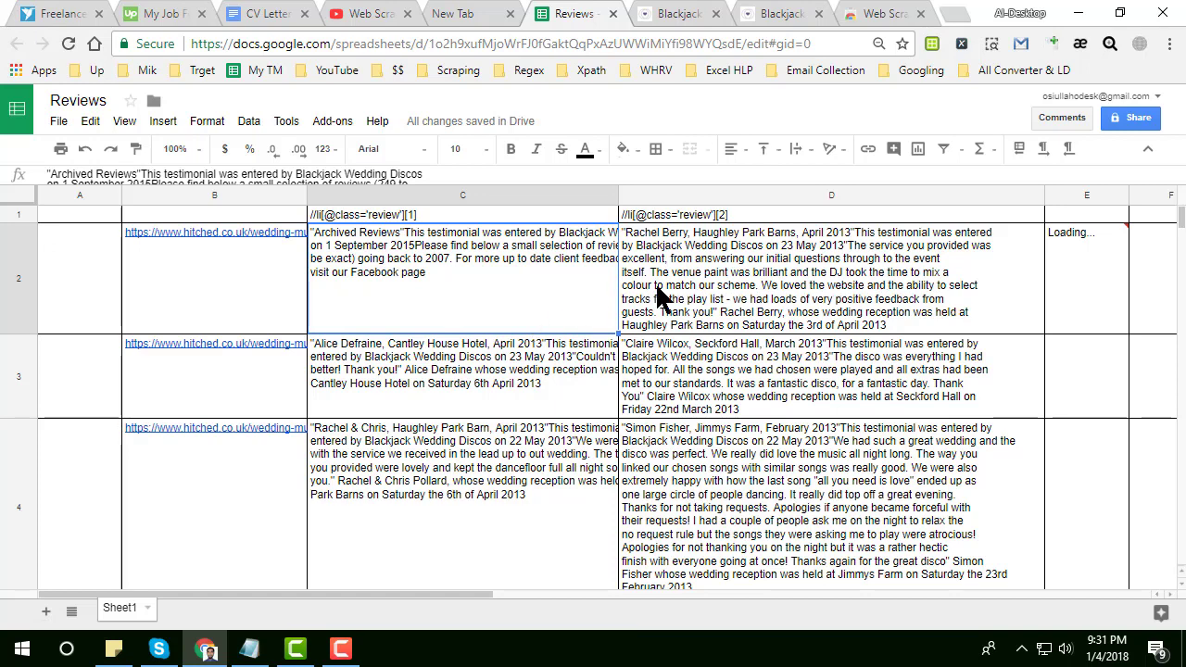
left_click(867, 14)
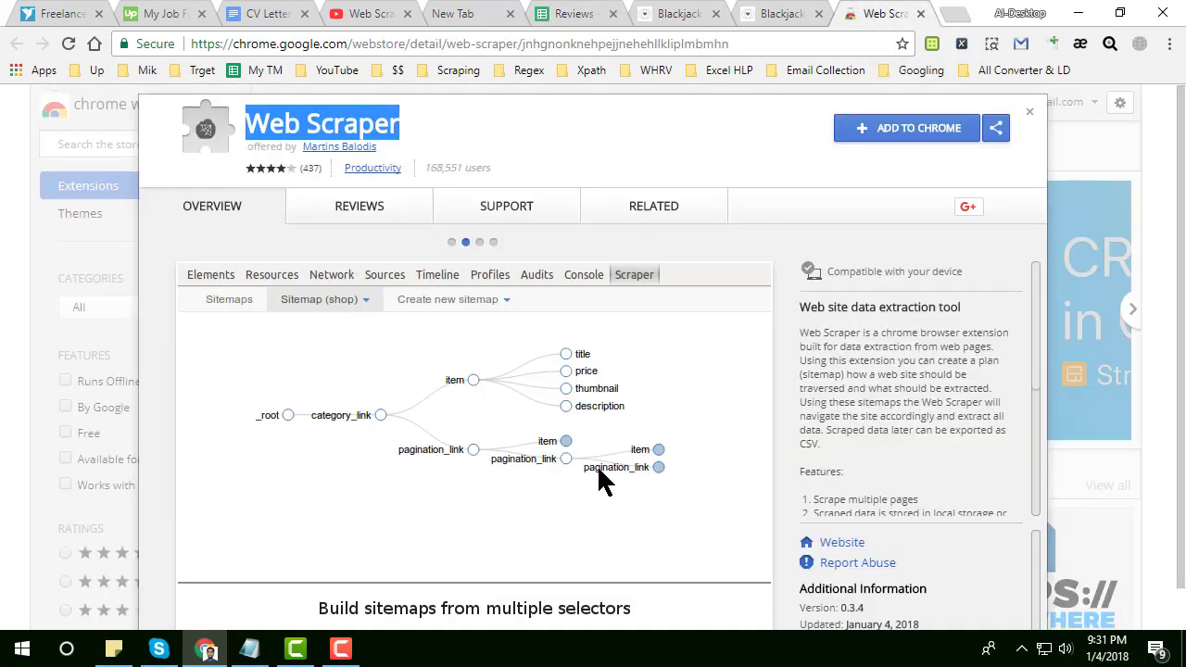